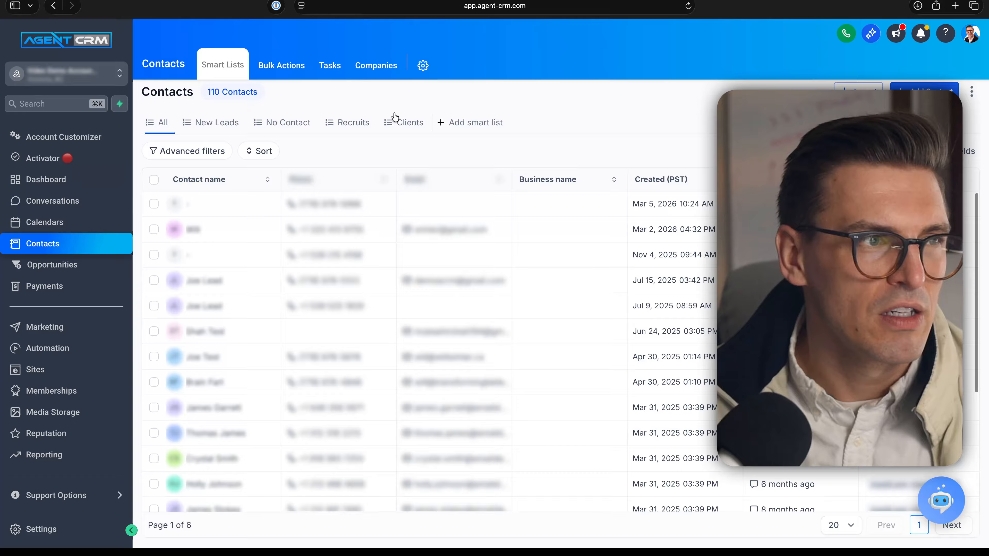
# Open the Clients smart list, view the first contact's details and tags, and return to the list.
pyautogui.click(394, 116)
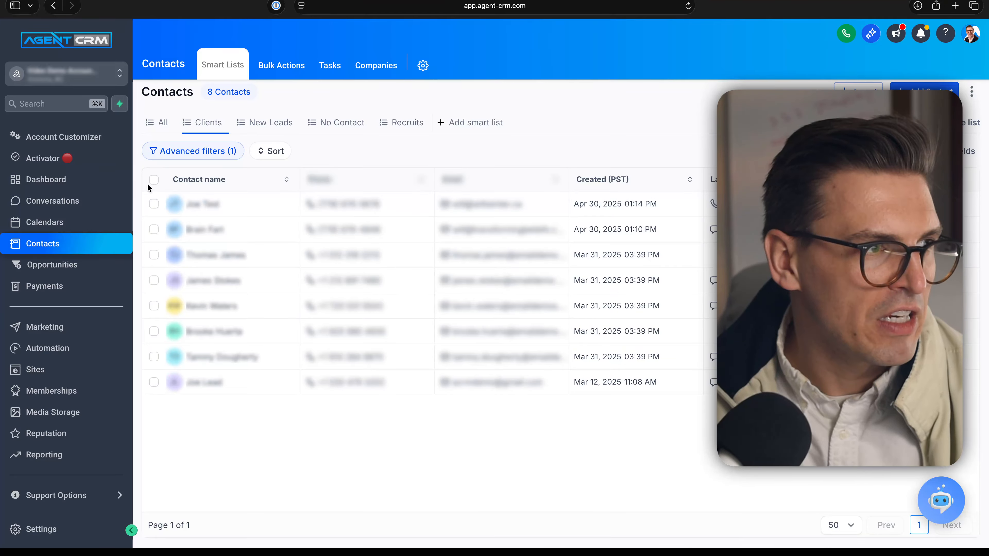
pyautogui.click(154, 179)
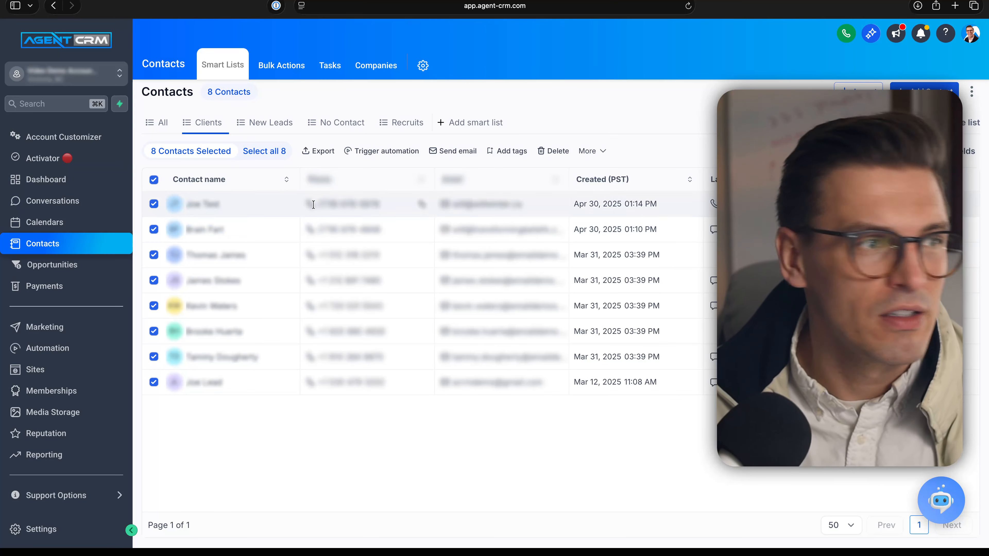
pyautogui.click(263, 206)
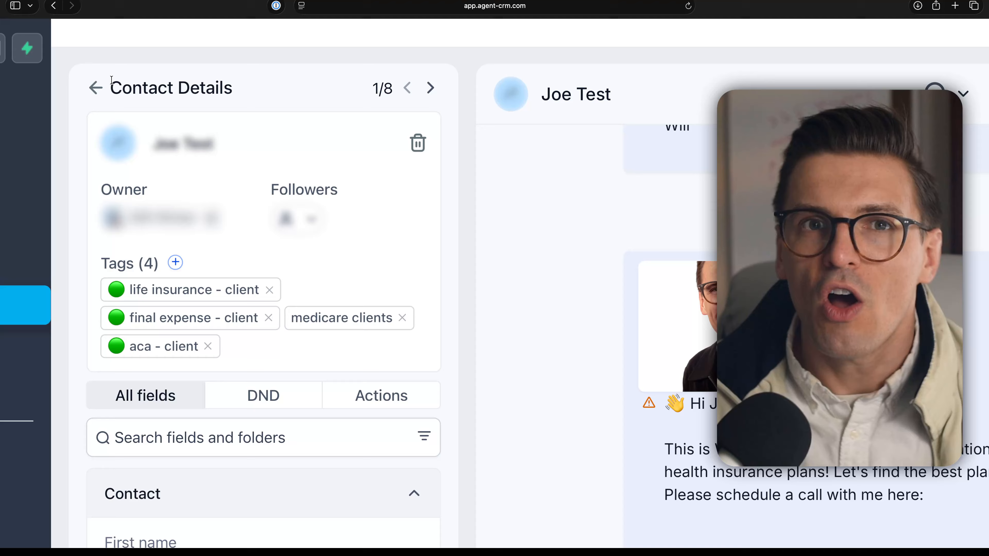
pyautogui.click(93, 87)
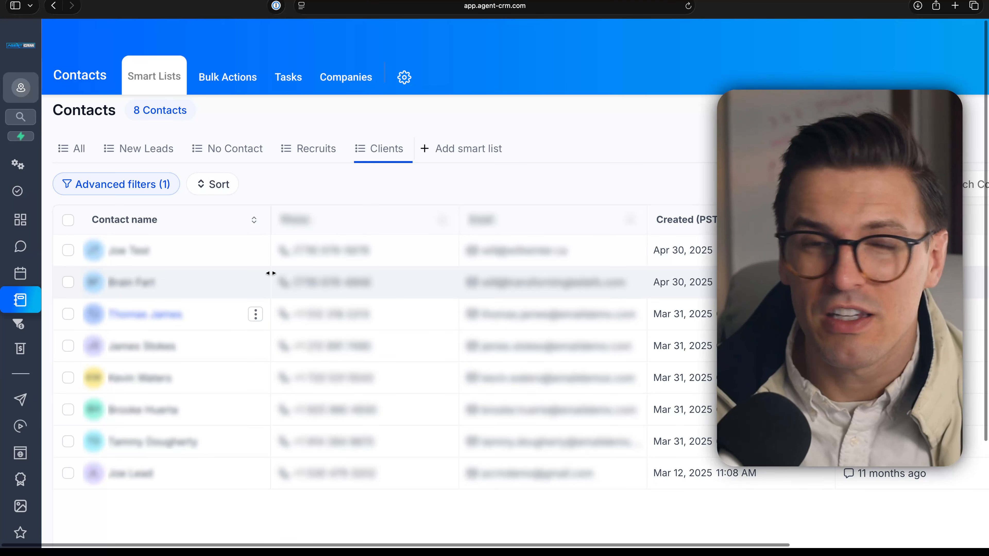
# Select all 8 contacts in the Clients smart list and examine the bulk actions available for them.
pyautogui.click(67, 220)
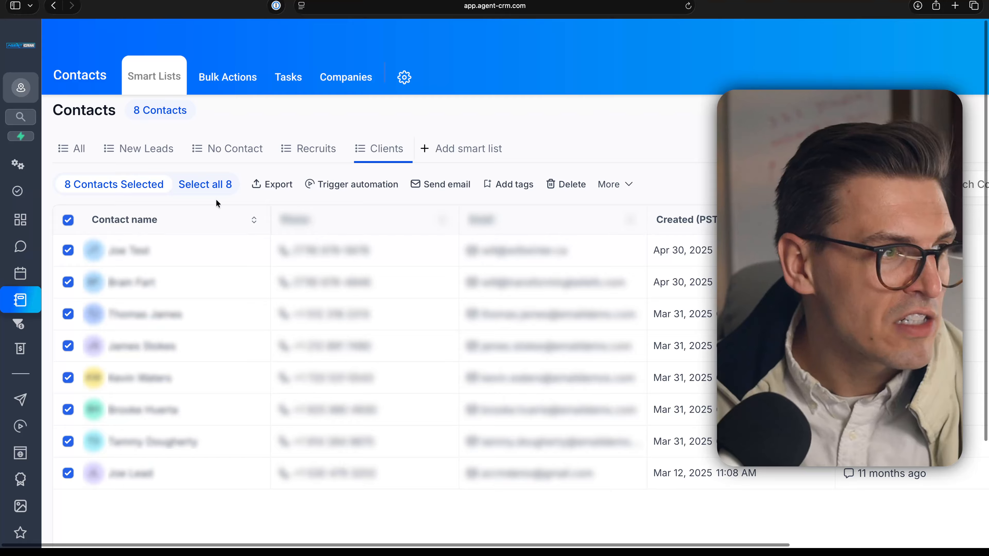
pyautogui.click(215, 190)
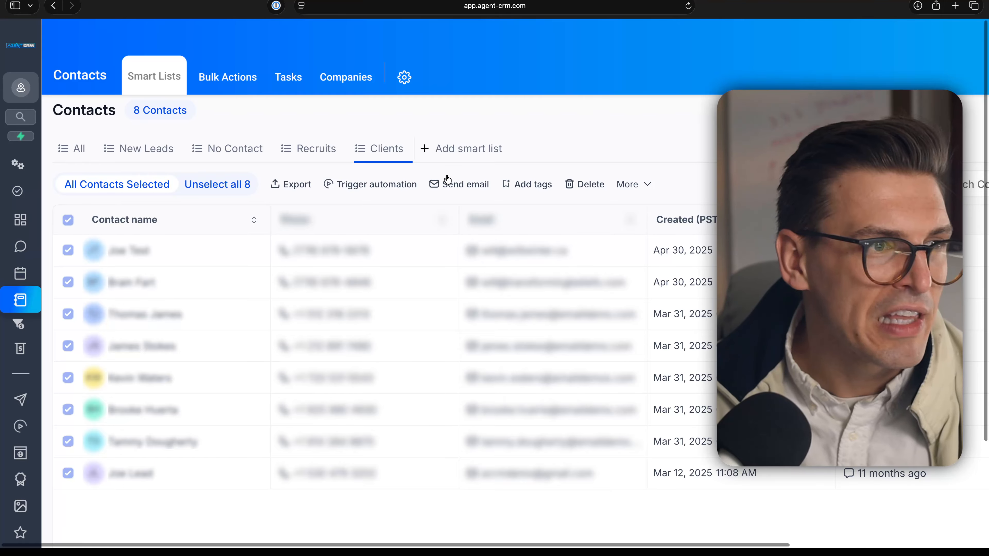
pyautogui.scroll(5, 462, 177)
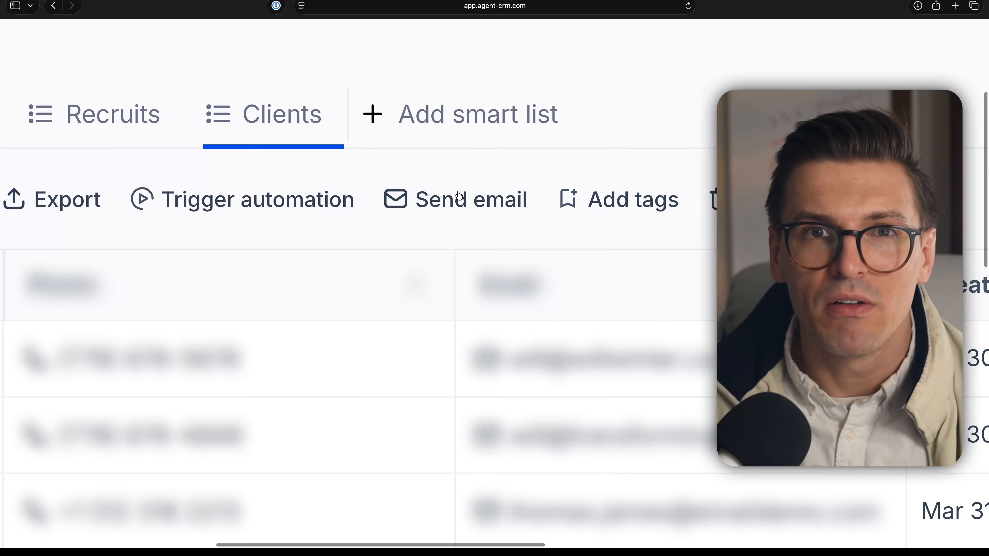
pyautogui.scroll(1, 459, 196)
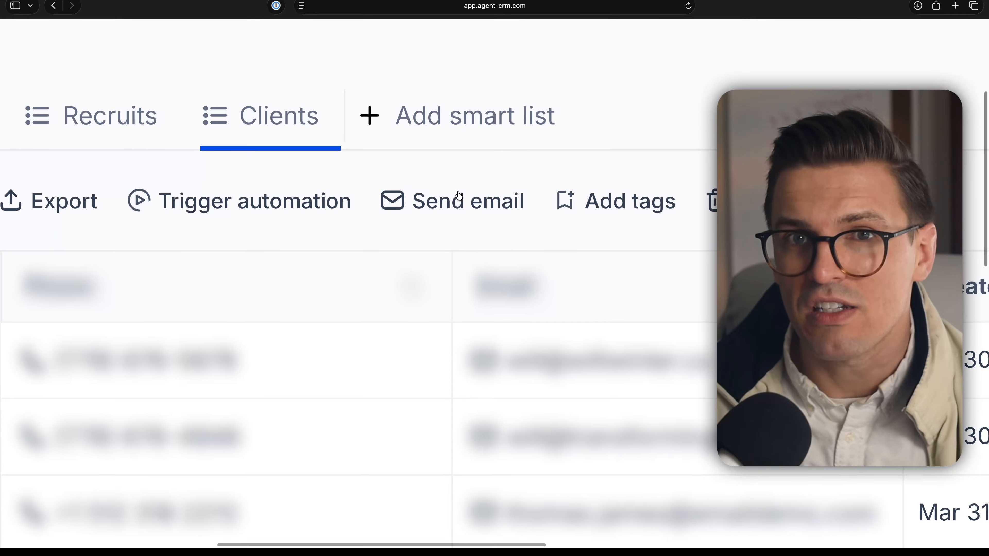
pyautogui.hscroll(2, 459, 195)
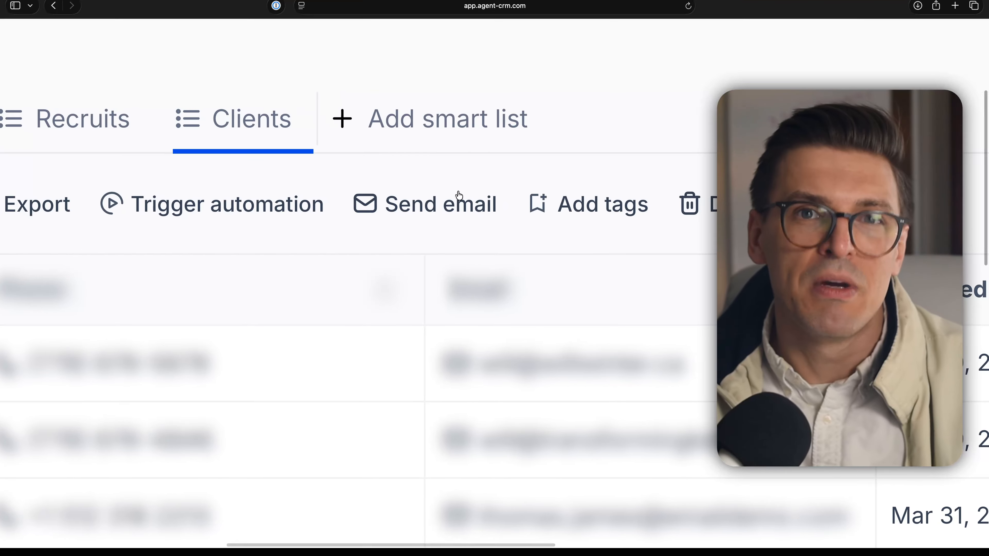
pyautogui.hscroll(6, 459, 195)
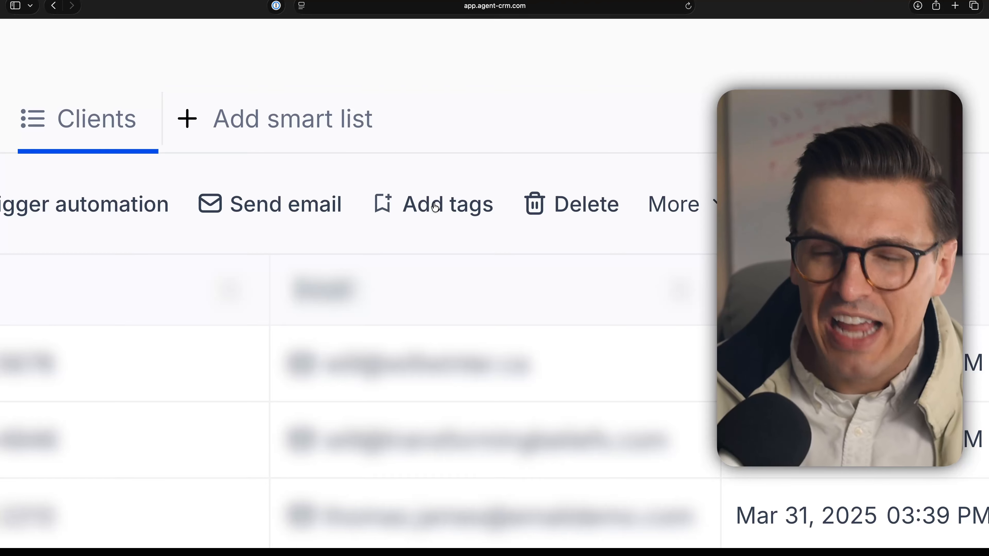
pyautogui.hscroll(-6, 436, 207)
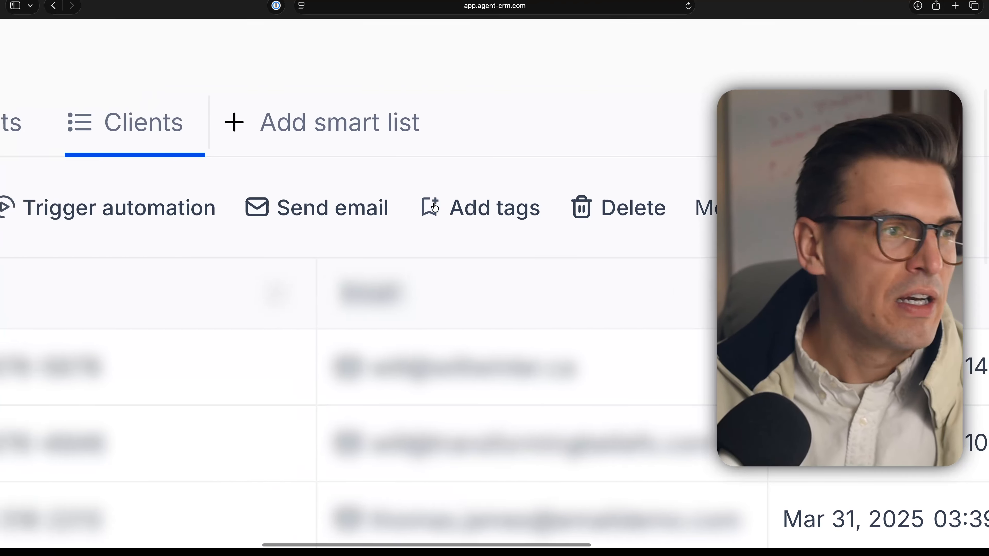
pyautogui.scroll(-5, 552, 221)
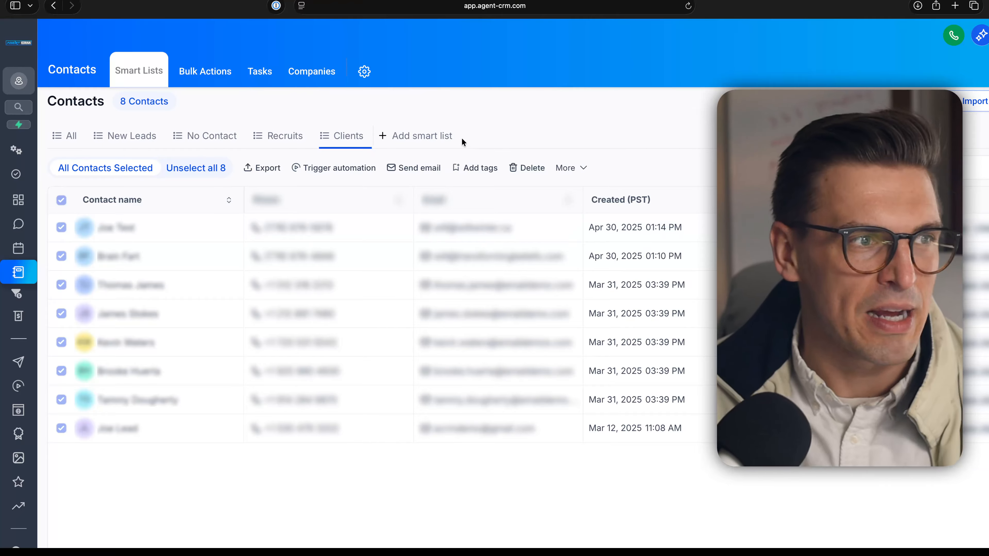
pyautogui.scroll(5, 449, 137)
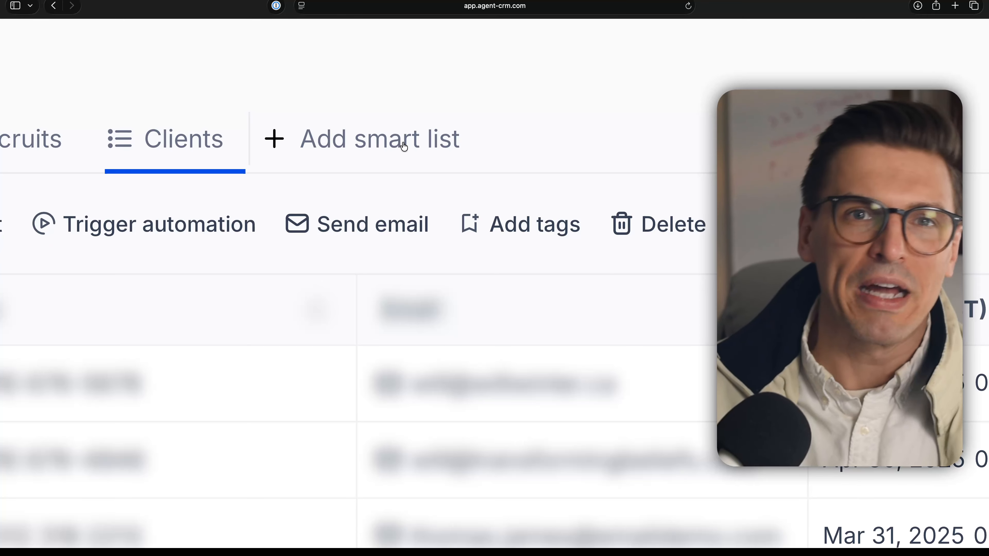
pyautogui.scroll(-5, 404, 146)
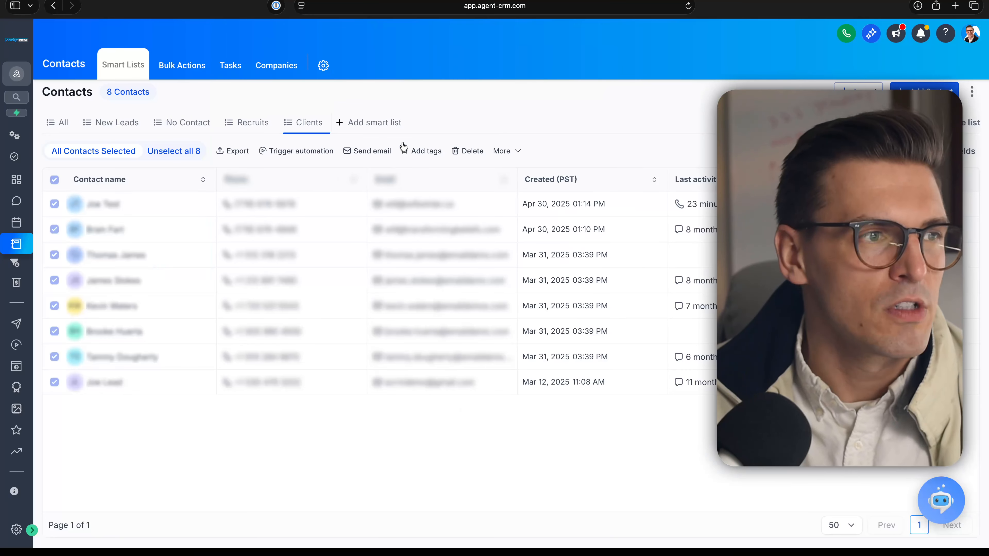
pyautogui.click(403, 148)
pyautogui.click(631, 154)
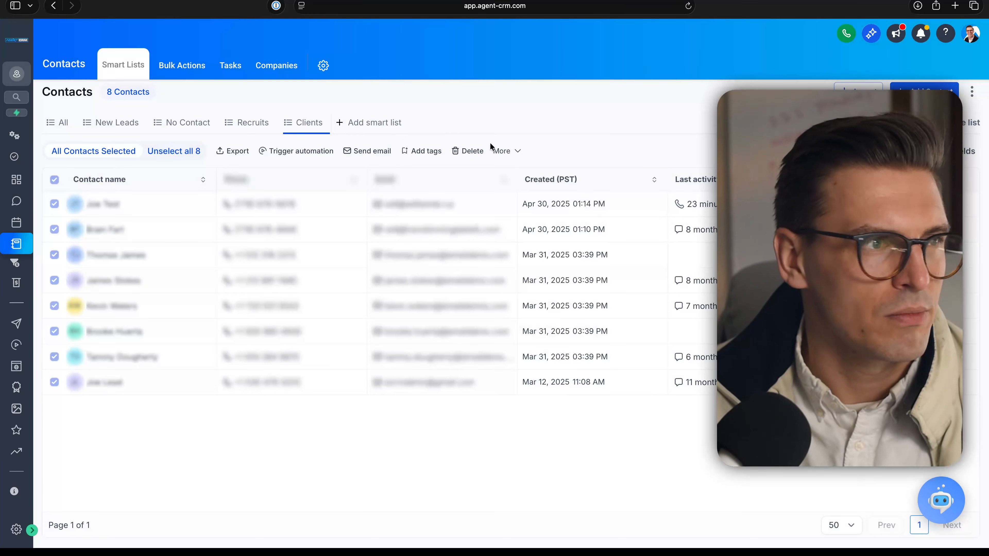
# Start a new smart list and delete its existing tag filter for final expense clients.
pyautogui.click(356, 123)
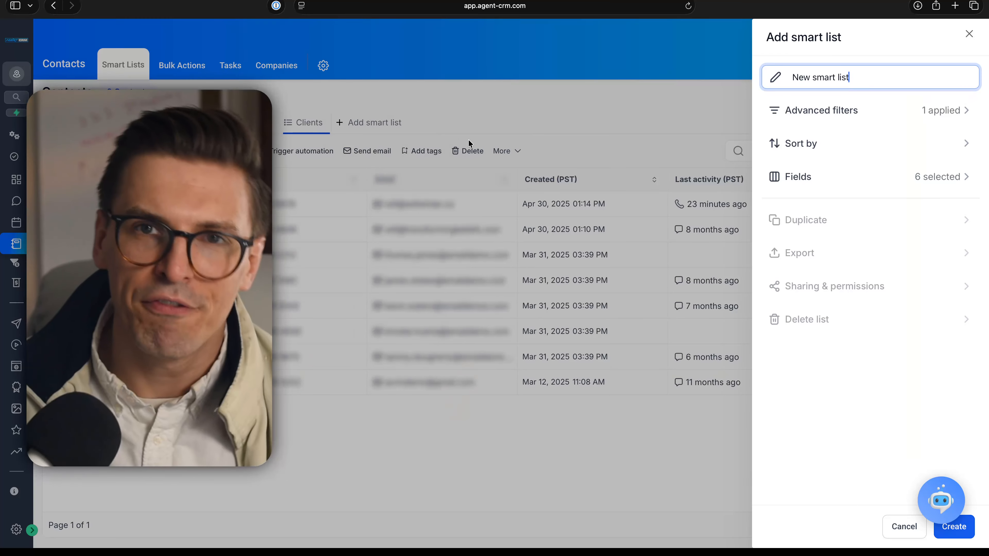
pyautogui.press('super+a')
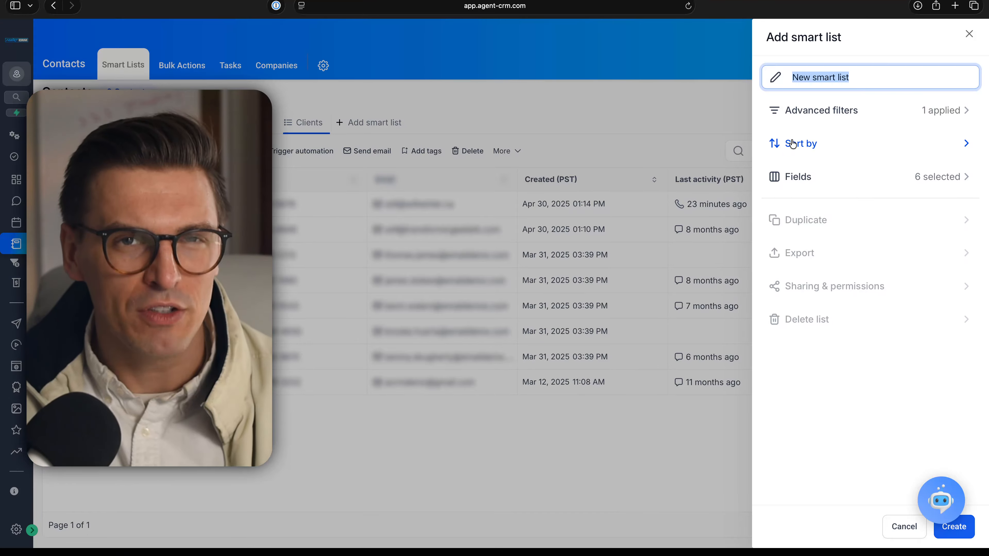
pyautogui.click(824, 114)
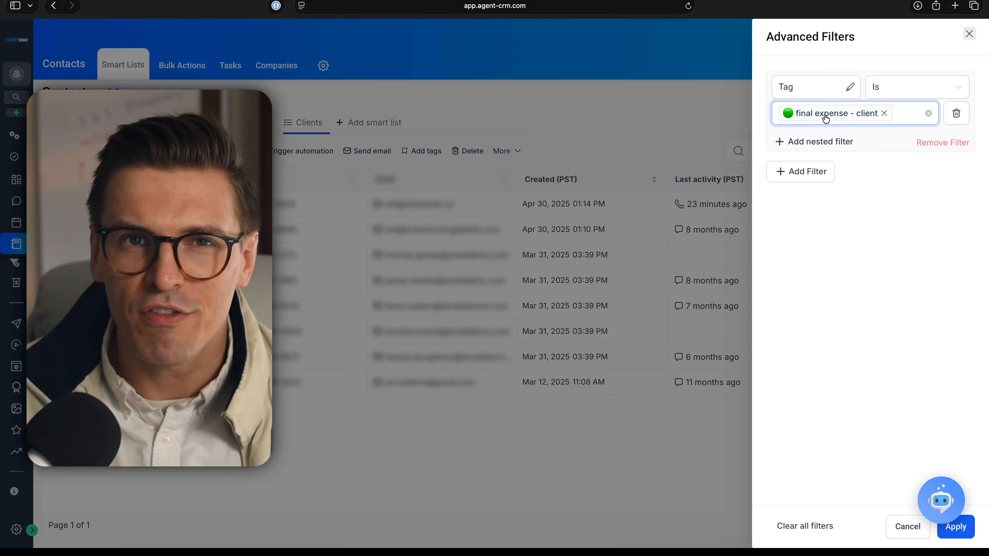
pyautogui.click(956, 113)
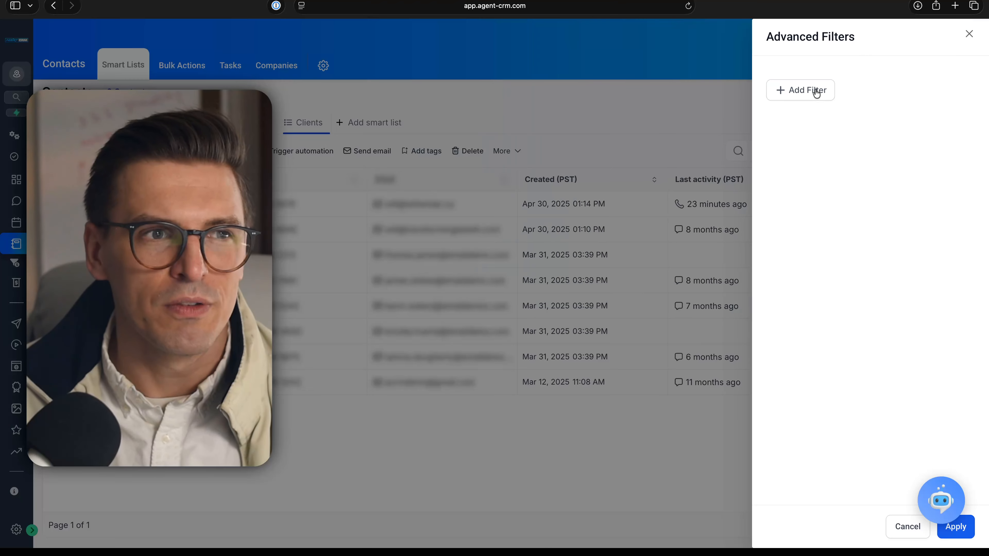
# Add a filter to the new smart list, search the filter fields for "Final" and choose Final Expense Disposition.
pyautogui.click(817, 94)
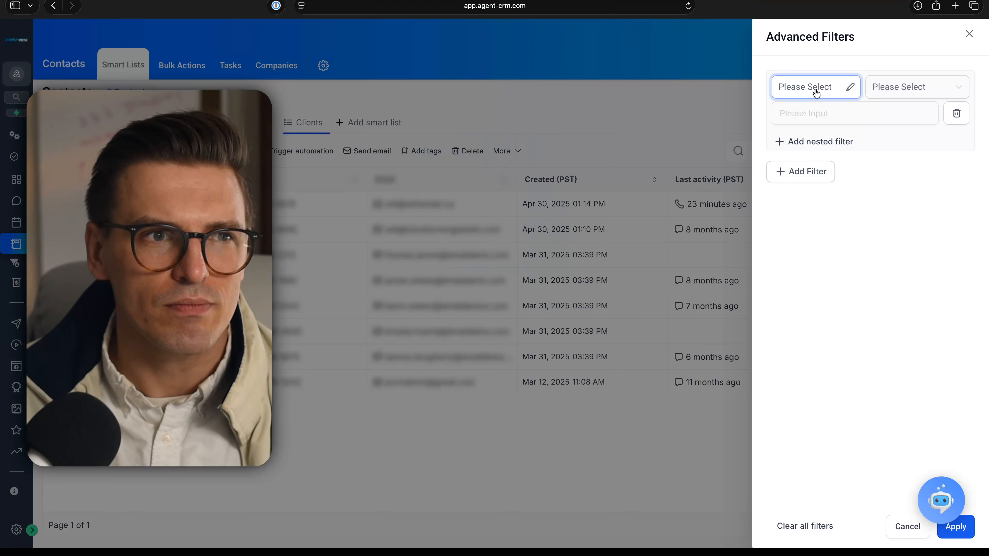
pyautogui.click(834, 91)
pyautogui.scroll(-10, 836, 265)
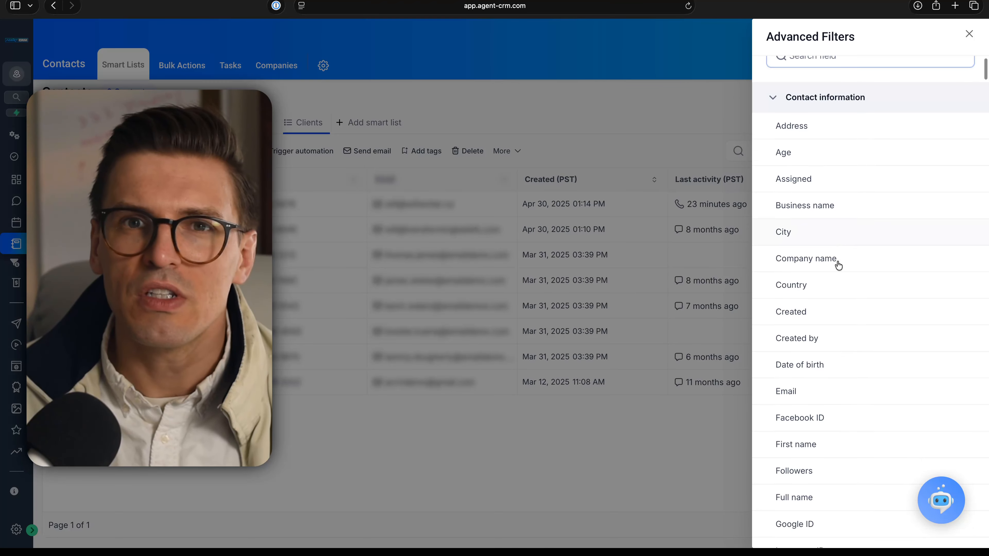
pyautogui.scroll(-15, 837, 265)
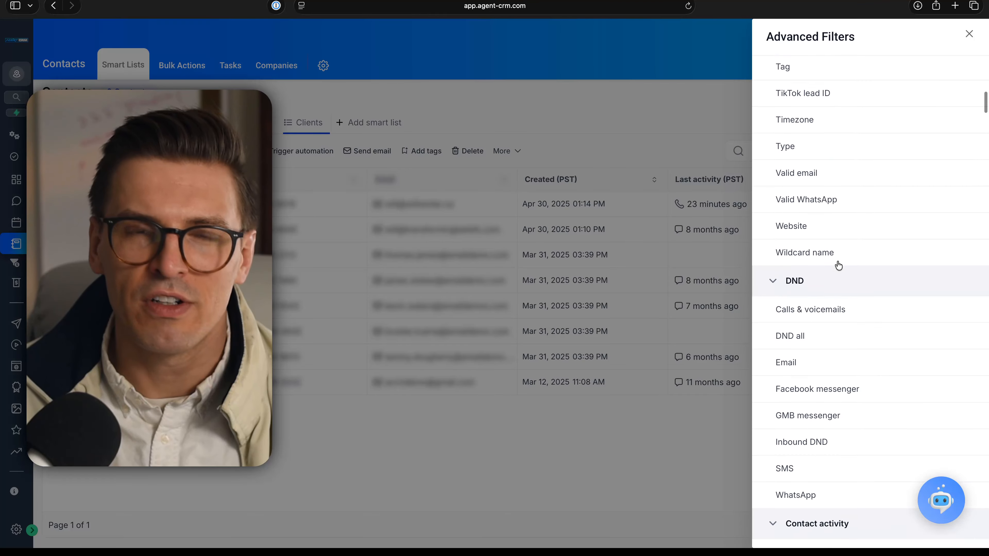
pyautogui.scroll(-15, 838, 266)
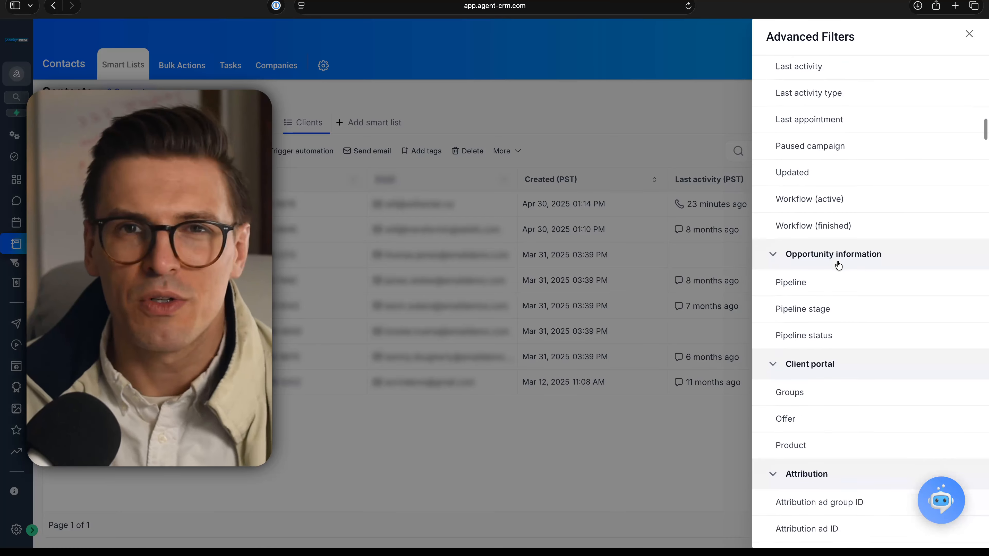
pyautogui.scroll(-5, 838, 265)
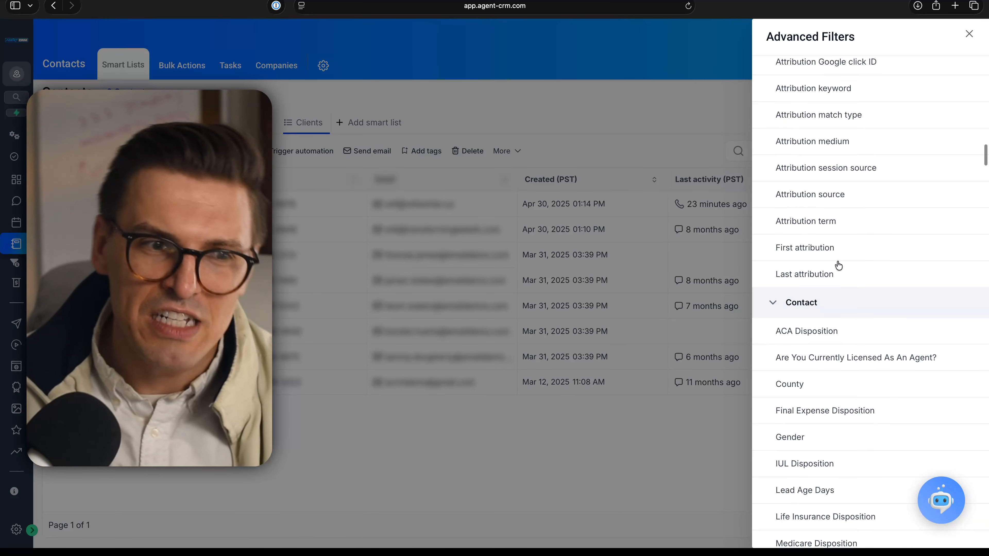
pyautogui.scroll(-5, 838, 266)
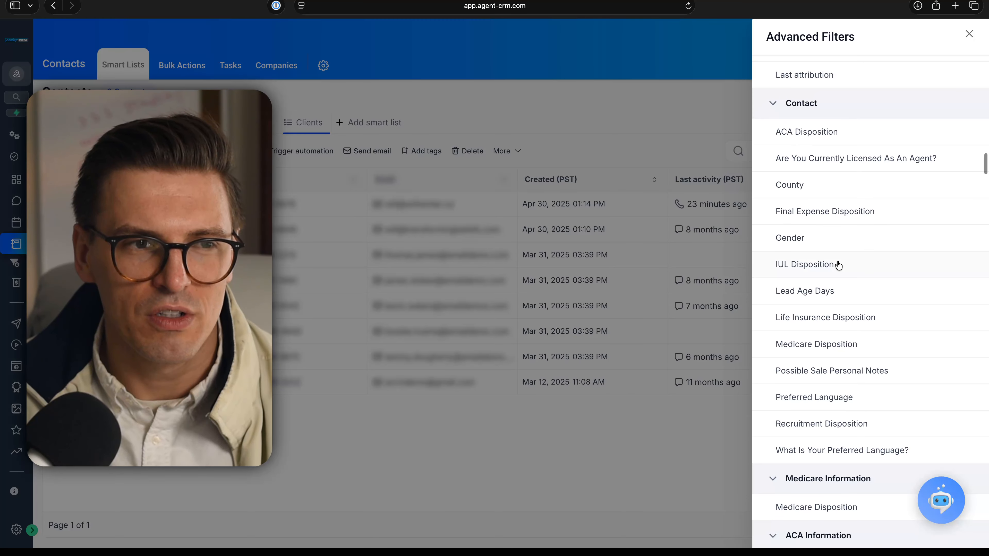
pyautogui.scroll(20, 838, 266)
pyautogui.scroll(5, 813, 154)
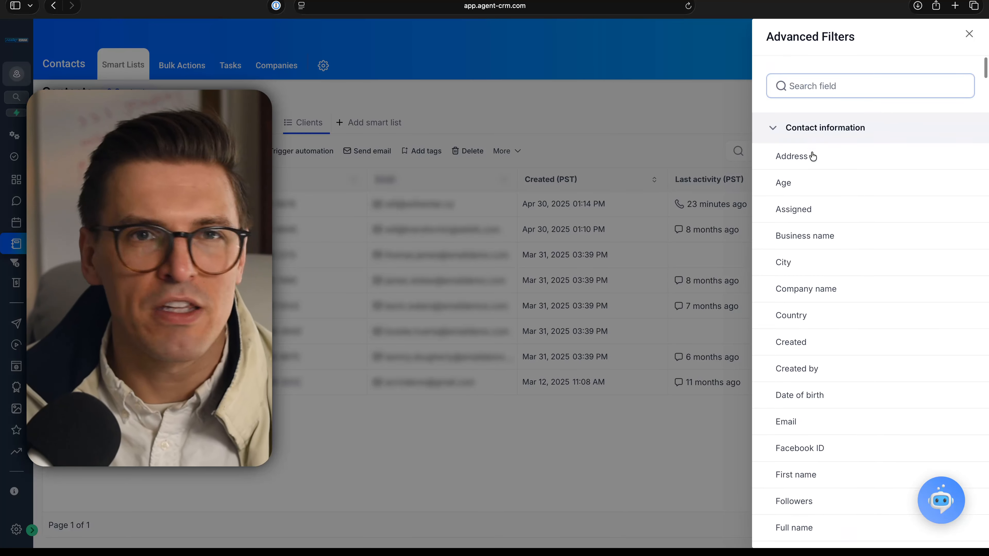
pyautogui.click(834, 82)
pyautogui.write('Fina')
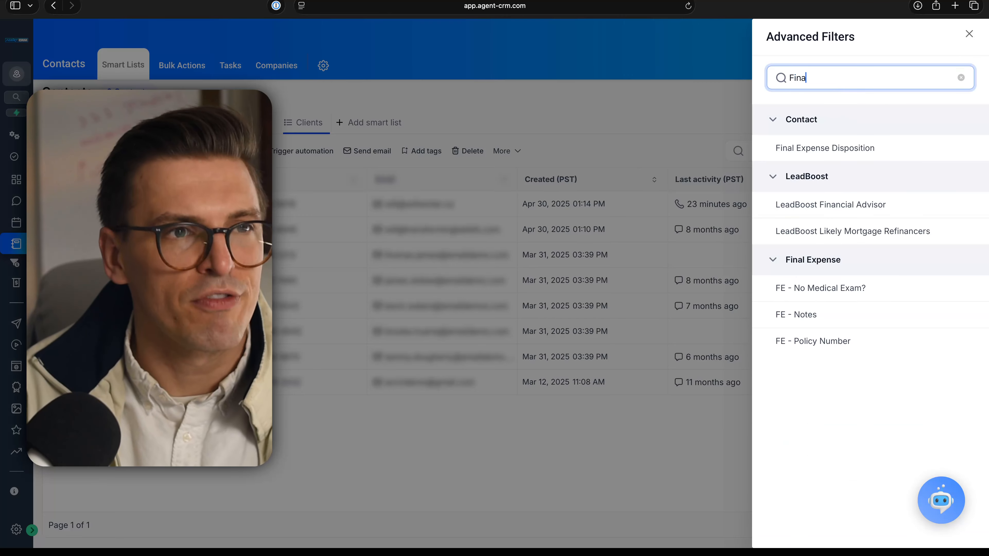
pyautogui.write('l')
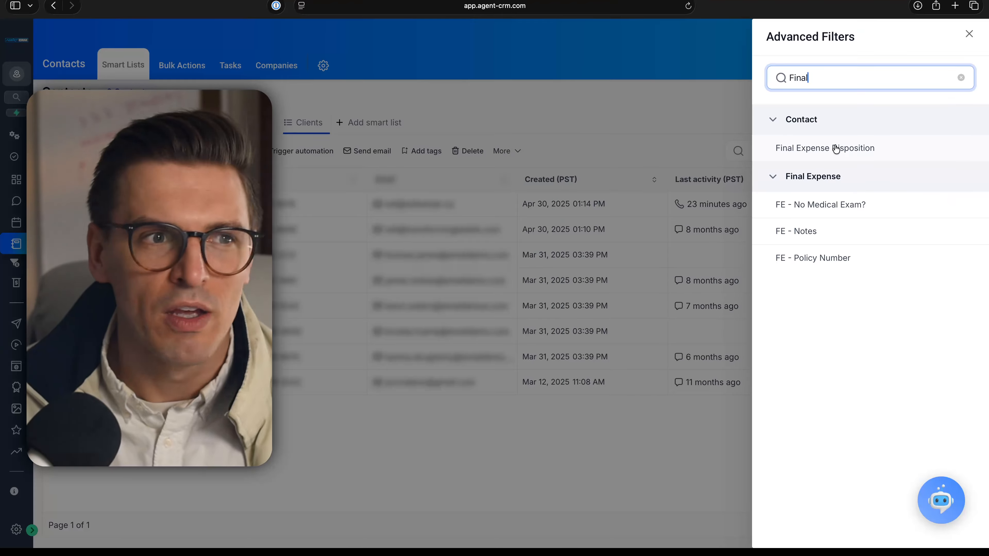
pyautogui.click(836, 149)
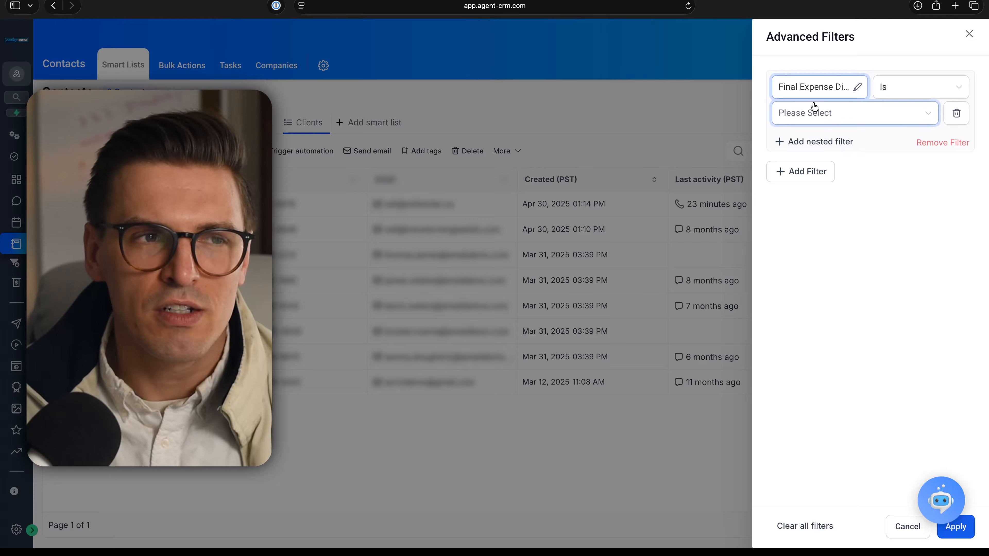
# Set the Final Expense Disposition filter's value to No Contact (2.1) and apply the filter.
pyautogui.click(869, 113)
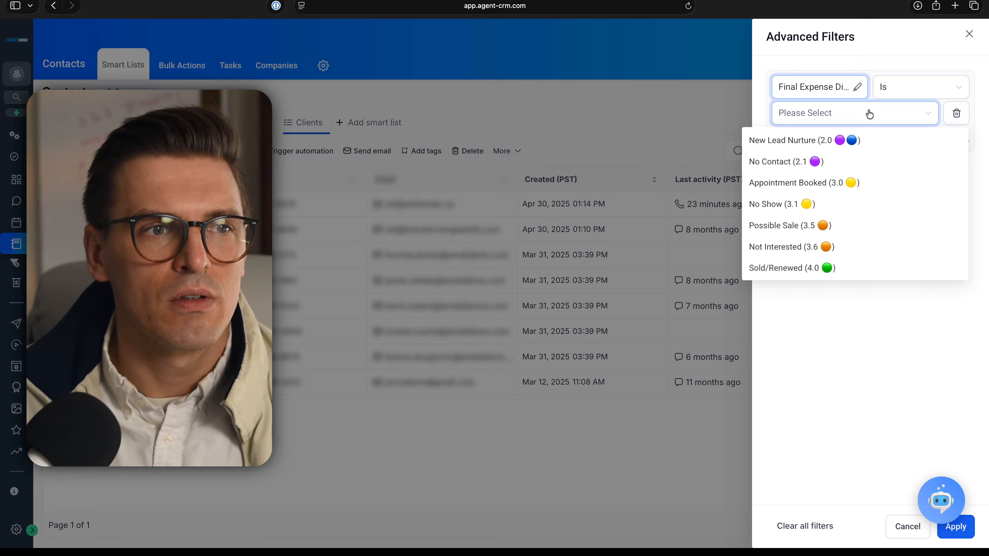
pyautogui.click(760, 167)
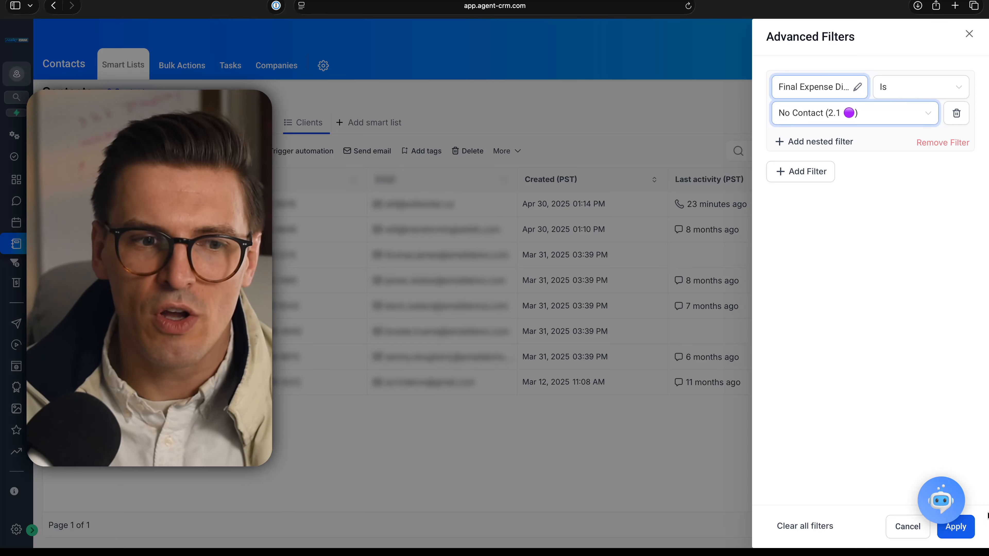
pyautogui.click(956, 527)
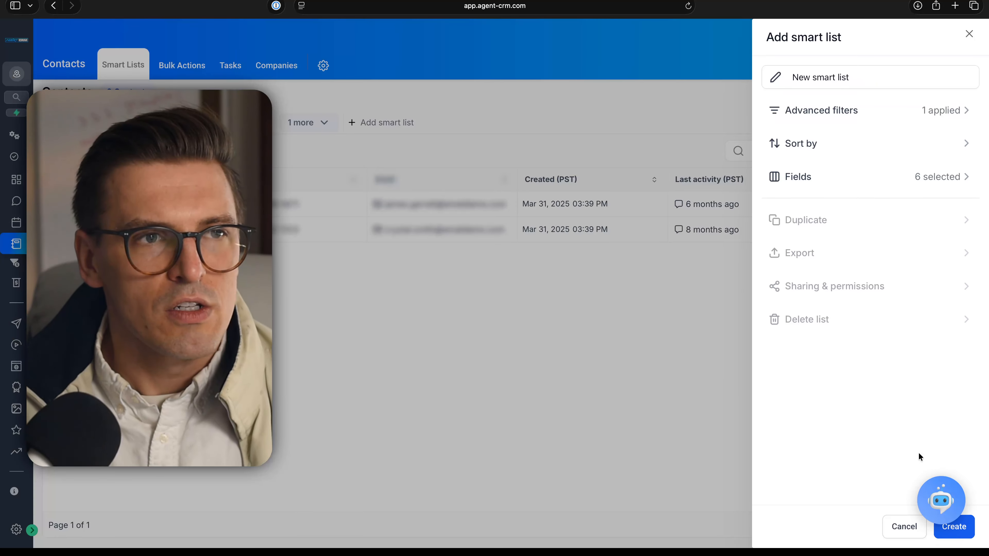
# Name the new smart list "FEX No Contact".
pyautogui.click(874, 77)
pyautogui.press('super+a')
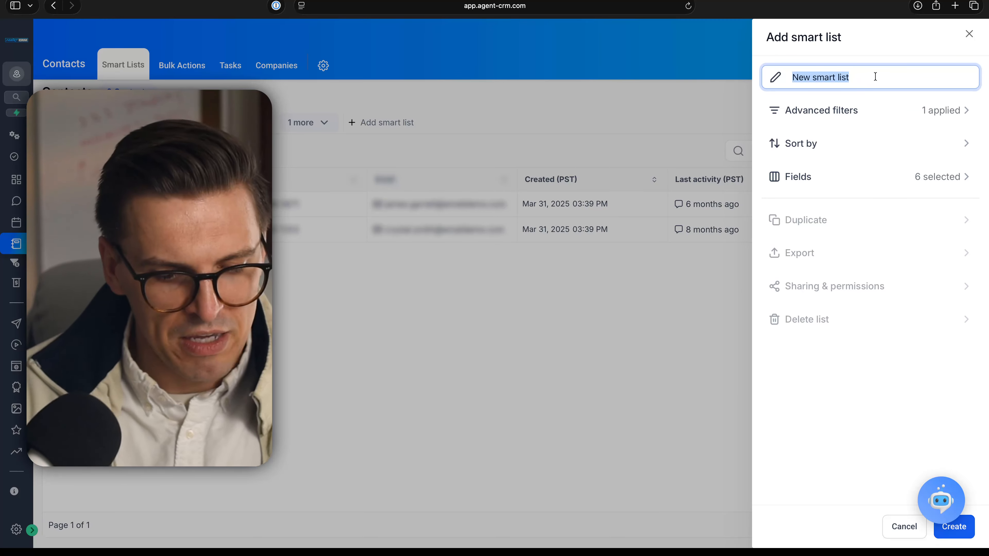
pyautogui.write('FEX No Contax')
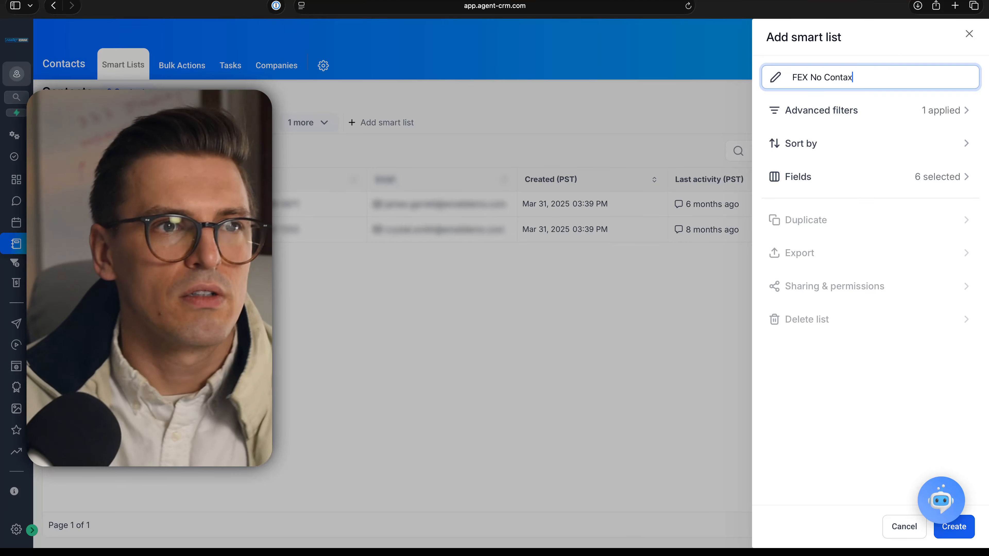
pyautogui.press('BackSpace')
pyautogui.write('ct')
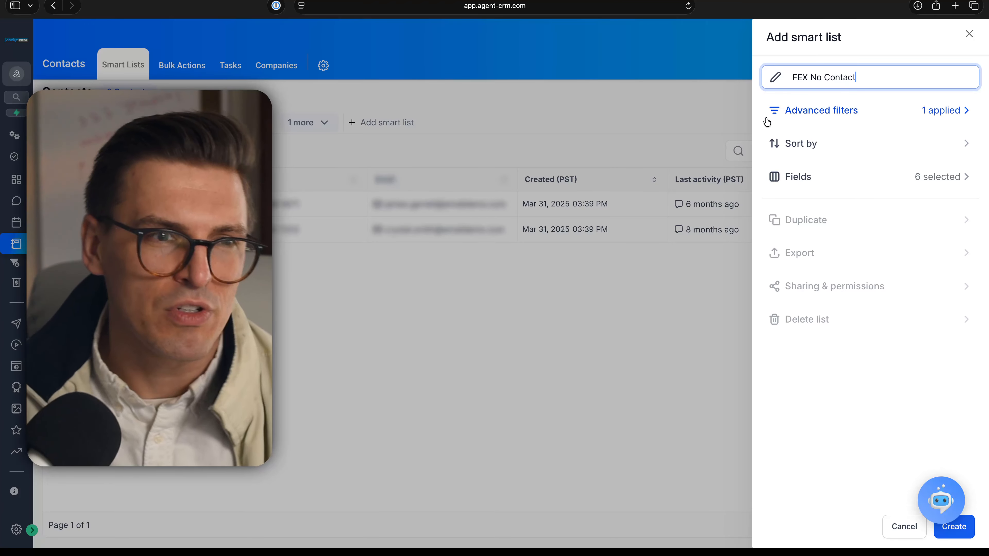
# Review the columns available for sorting and the table fields offered for the new smart list.
pyautogui.click(815, 139)
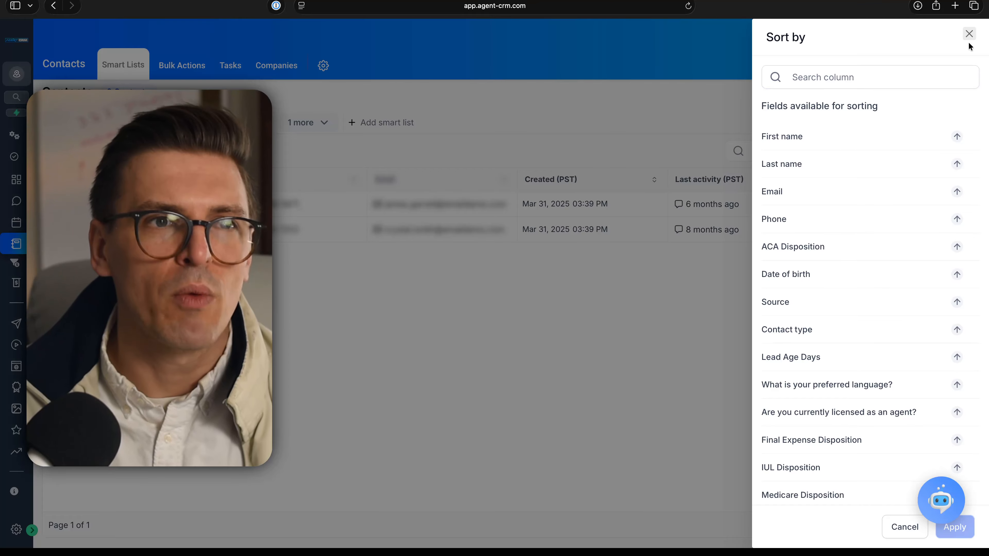
pyautogui.click(968, 34)
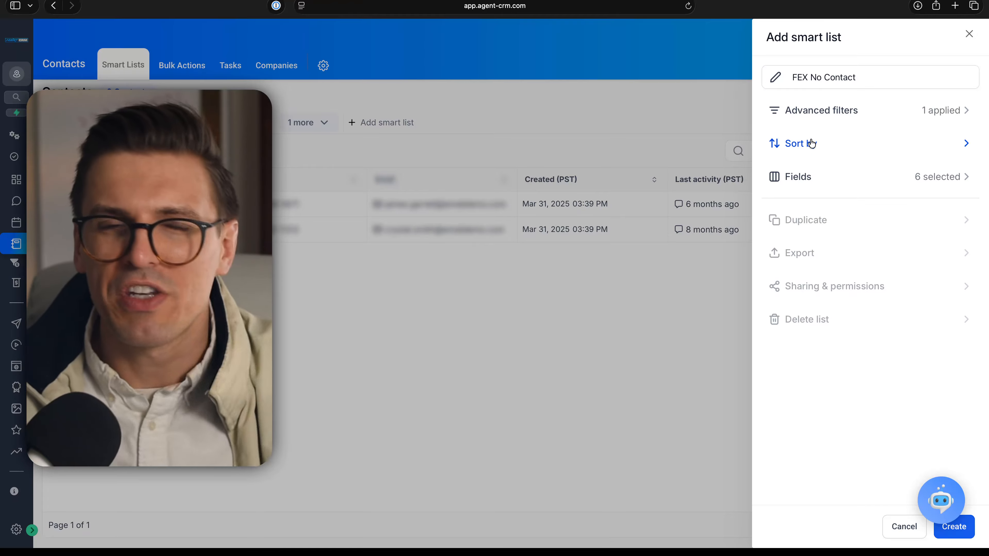
pyautogui.click(805, 188)
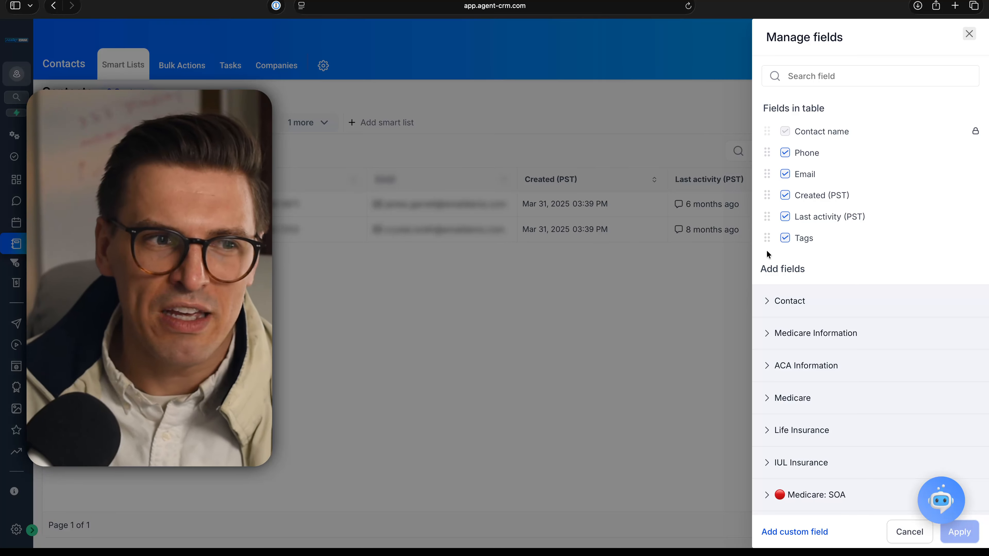
pyautogui.scroll(1, 811, 96)
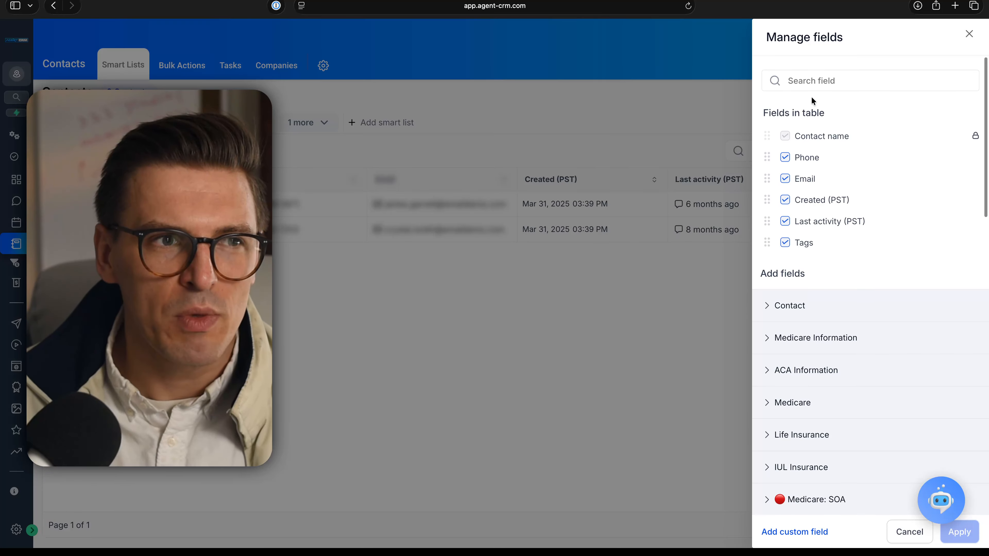
pyautogui.scroll(-3, 802, 244)
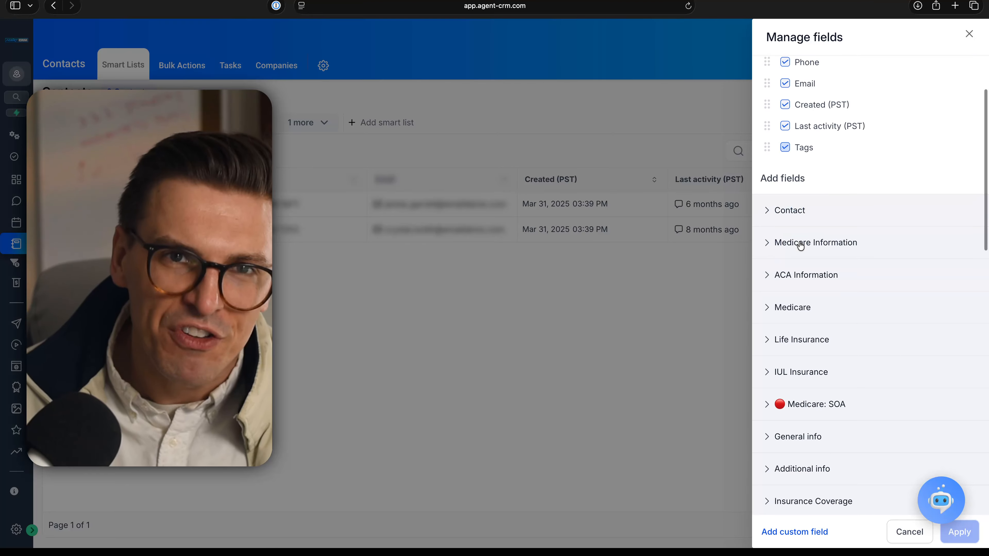
pyautogui.click(903, 533)
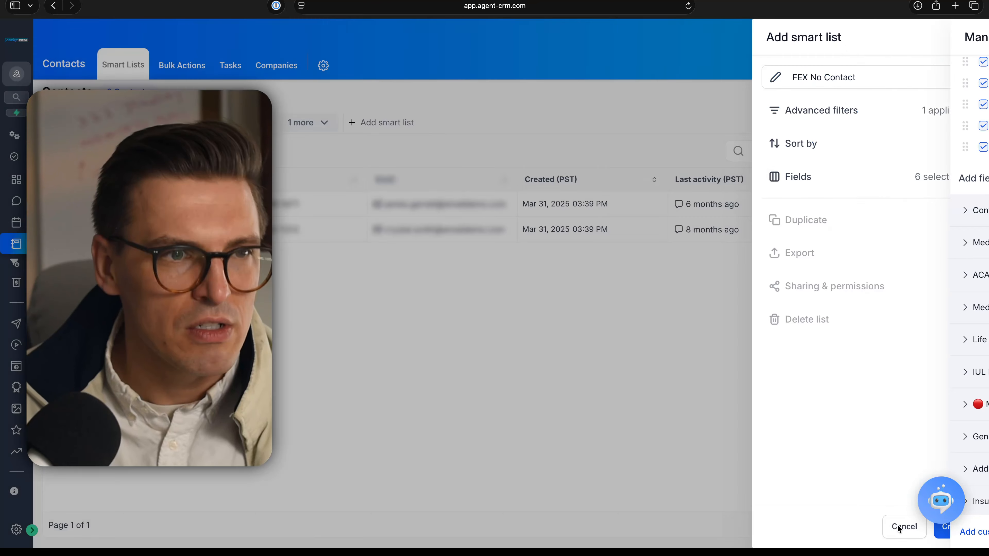
# Create the FEX No Contact smart list with its configured disposition filter.
pyautogui.scroll(5, 855, 123)
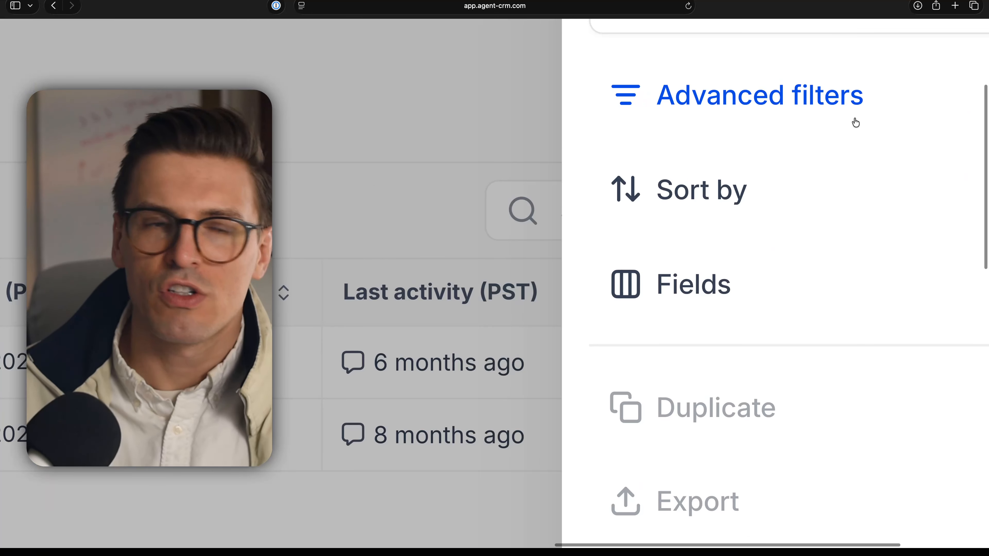
pyautogui.scroll(-3, 855, 123)
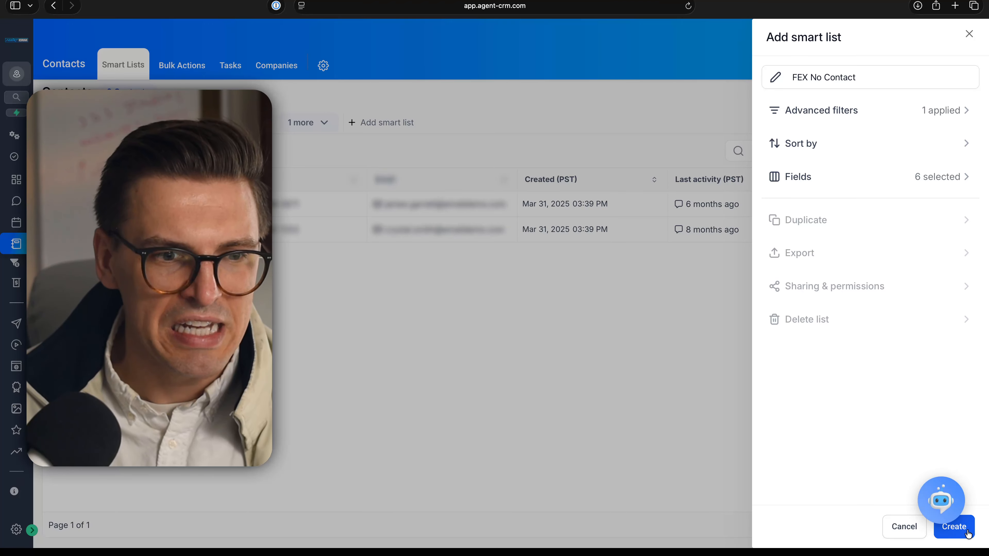
pyautogui.click(966, 523)
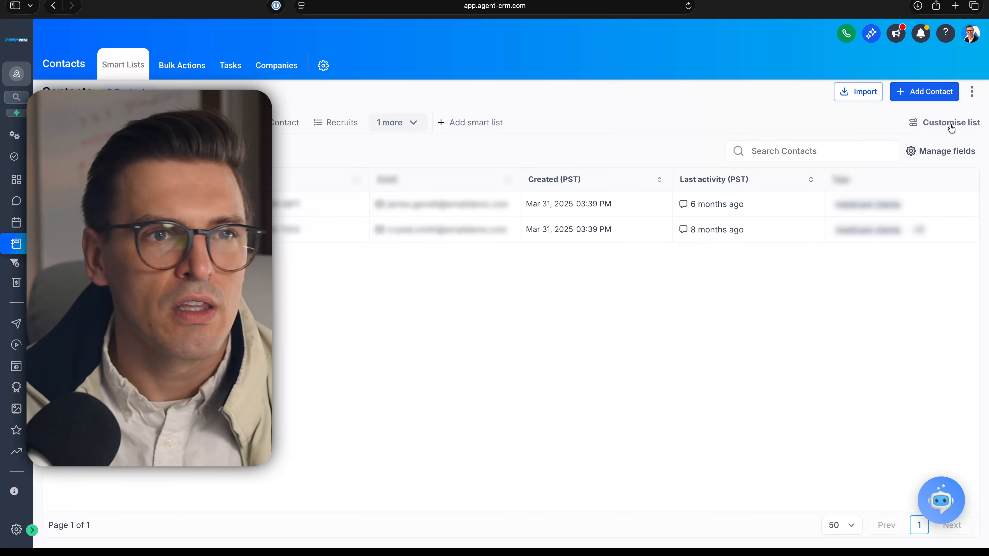
# Try adding a nested AND condition to the FEX No Contact list's Final Expense Disposition filter and delete the empty condition.
pyautogui.click(951, 123)
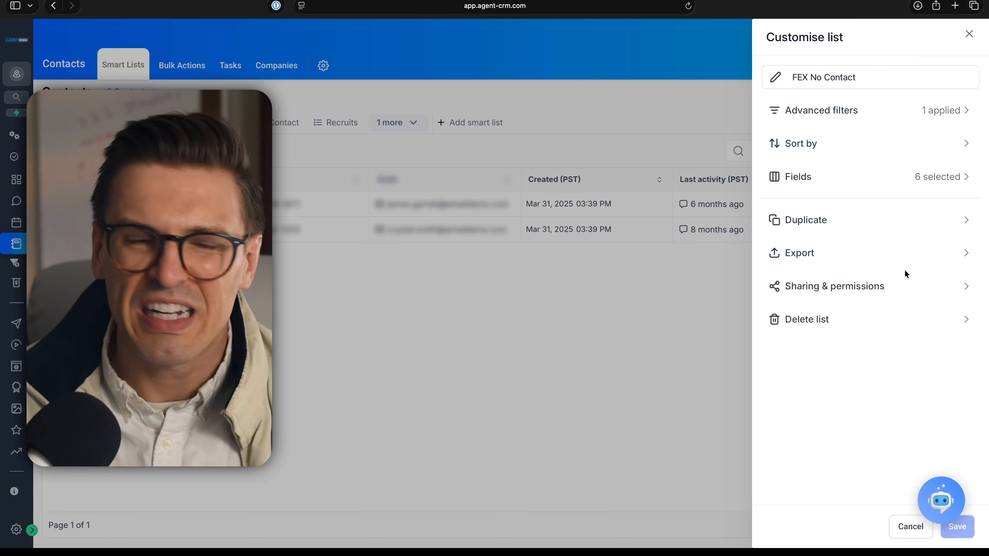
pyautogui.click(842, 116)
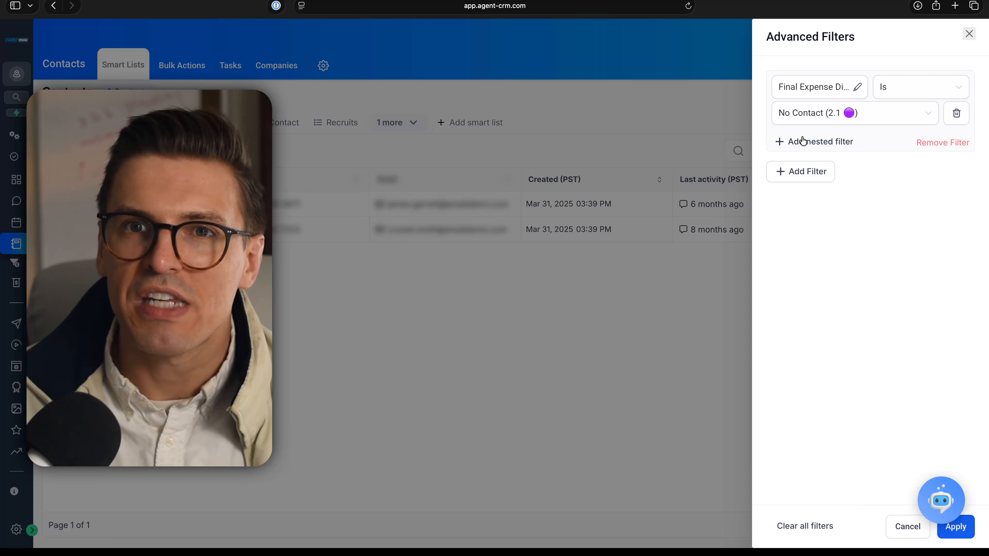
pyautogui.click(802, 141)
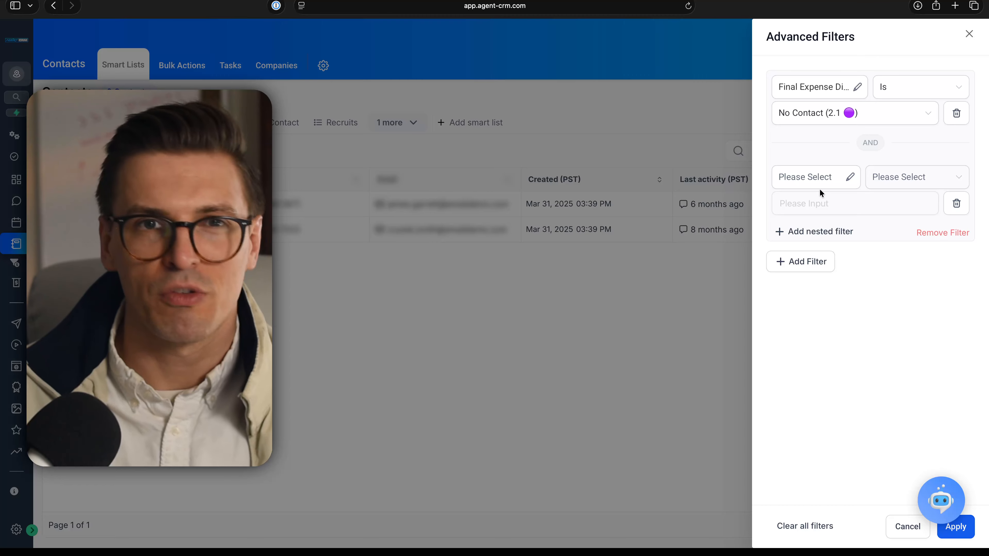
pyautogui.click(828, 178)
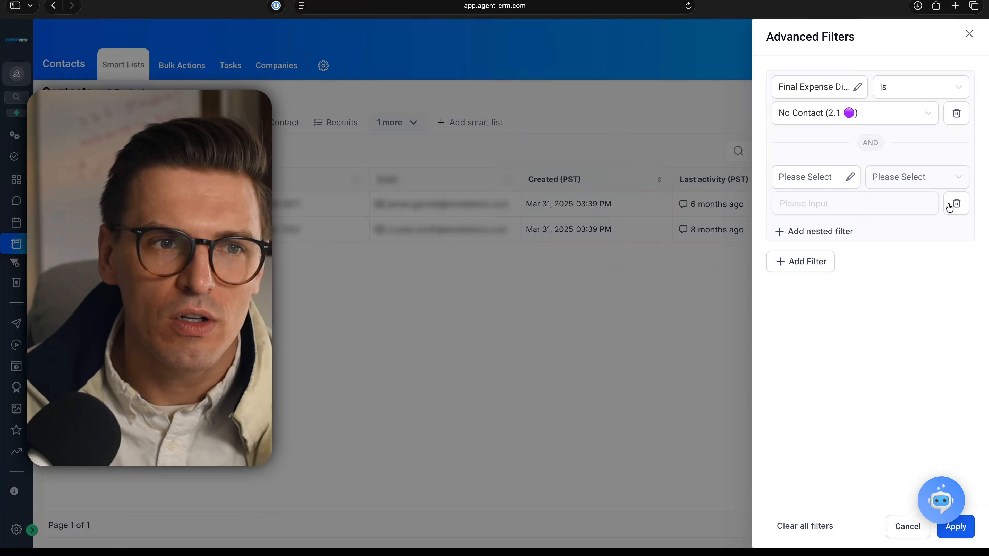
pyautogui.click(951, 205)
# Try adding a separate OR filter to the FEX No Contact list, remove it and close the list customisation.
pyautogui.click(783, 180)
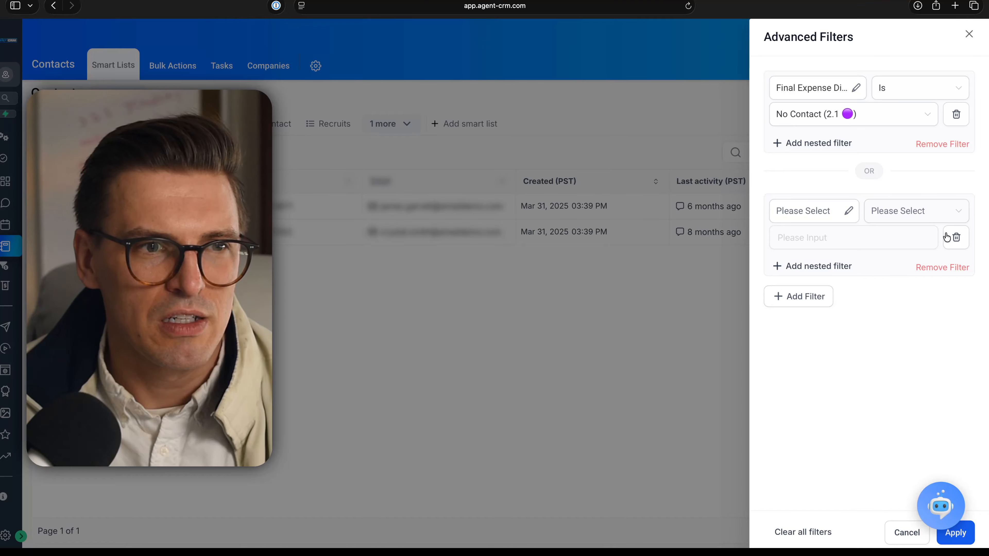
pyautogui.click(926, 310)
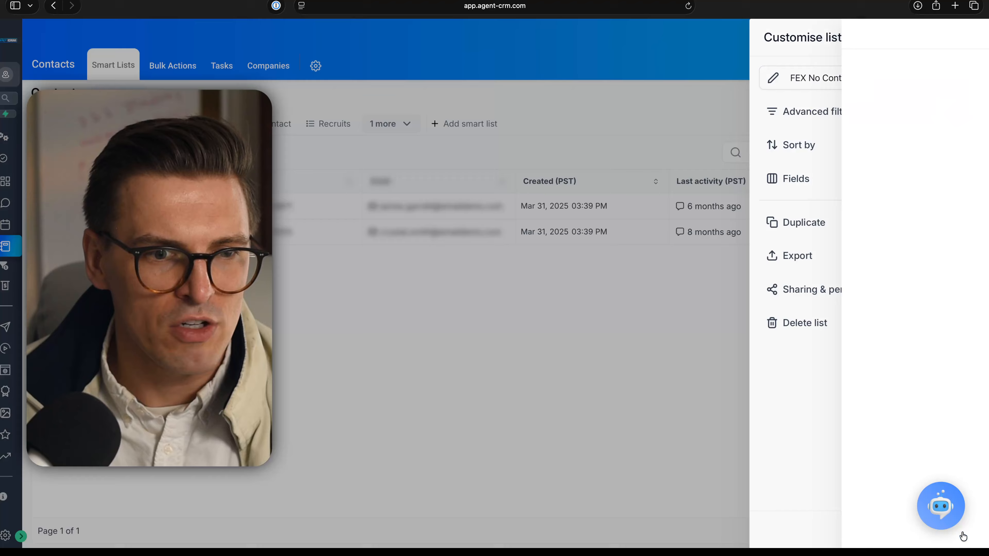
pyautogui.click(957, 537)
pyautogui.click(968, 34)
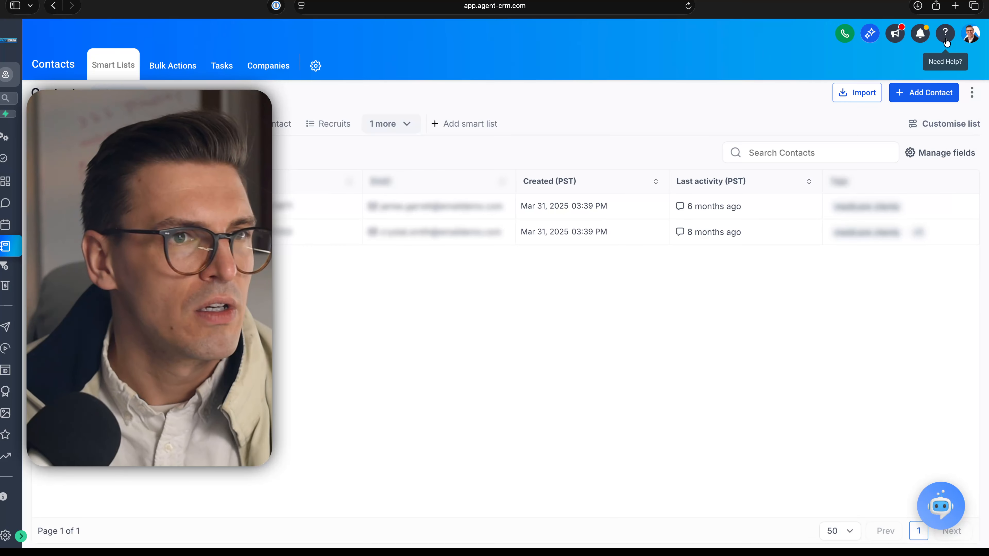
# Open smart list management and move FEX No Contact to the first position, above New Leads.
pyautogui.click(971, 92)
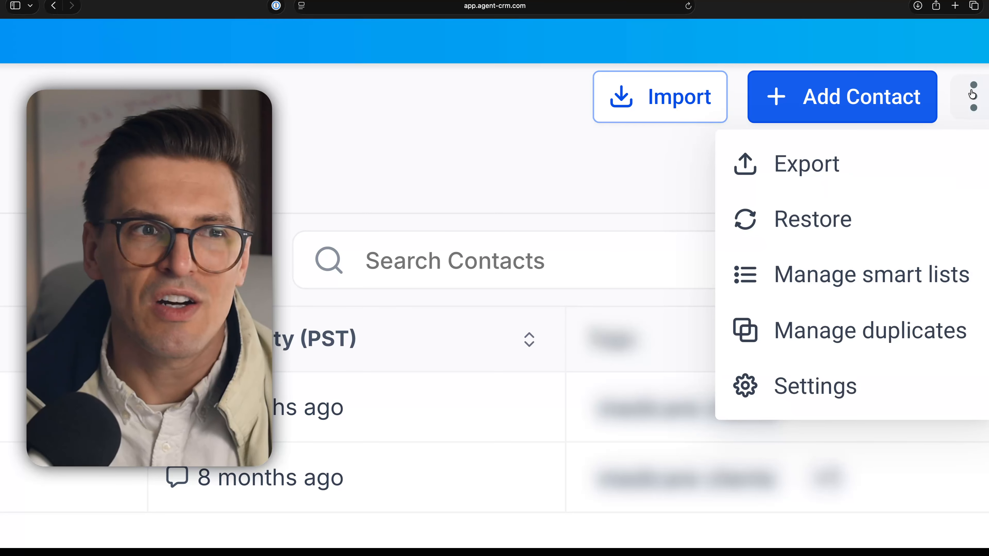
pyautogui.click(832, 286)
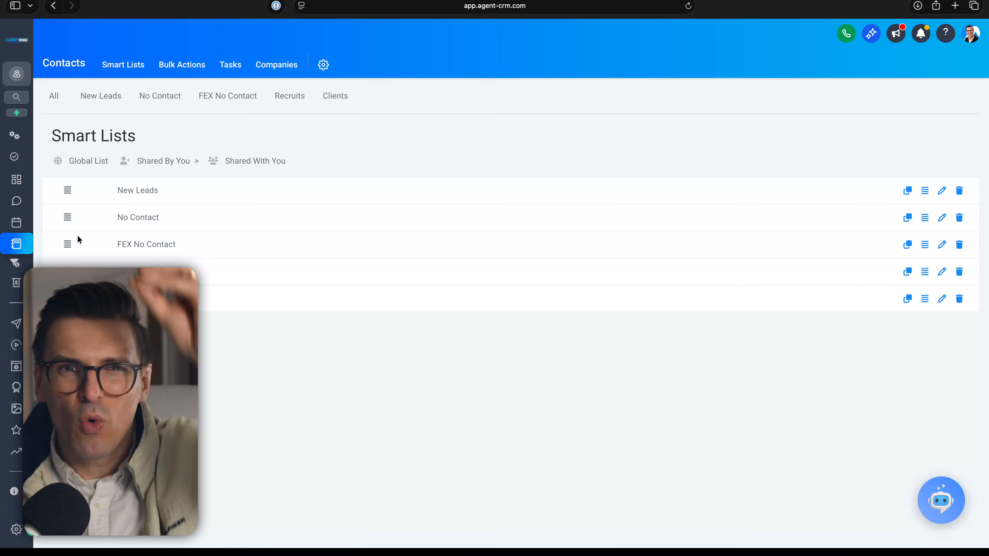
pyautogui.moveTo(66, 243); pyautogui.dragTo(68, 190)
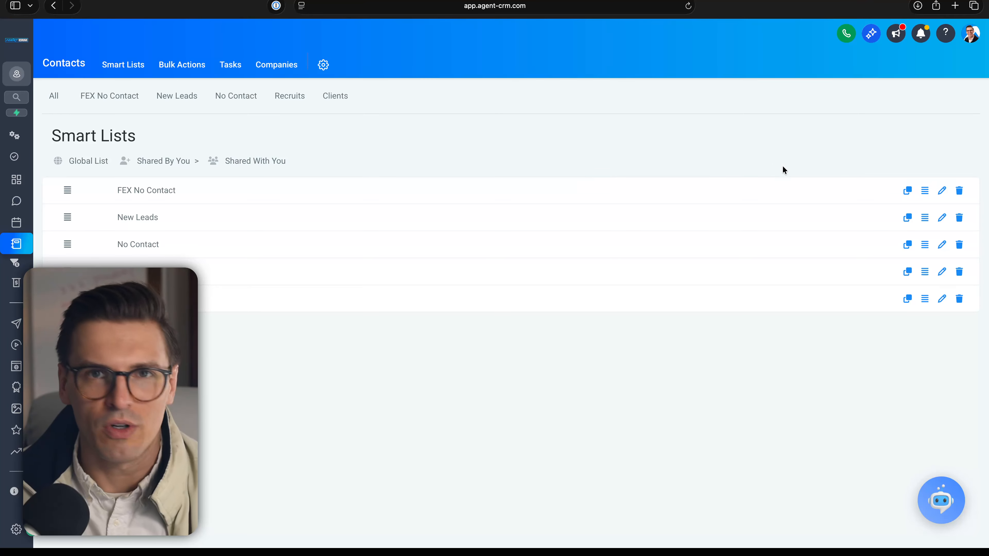
# Share the FEX No Contact smart list with all users as a global list, including AgentAI Support, and save.
pyautogui.keyDown('ctrl'); pyautogui.scroll(5, 783, 167); pyautogui.keyUp('ctrl')
pyautogui.hscroll(2, 783, 171)
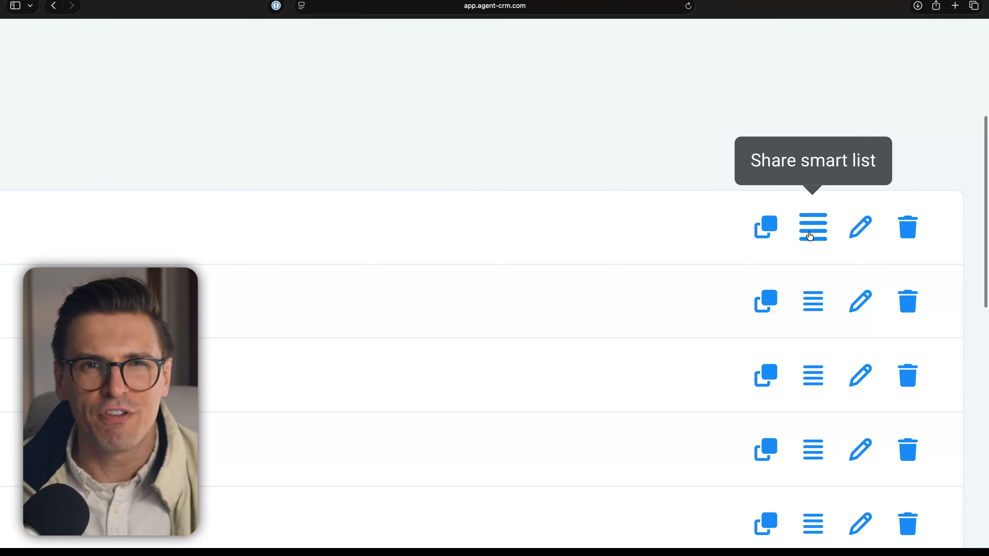
pyautogui.scroll(-5, 810, 236)
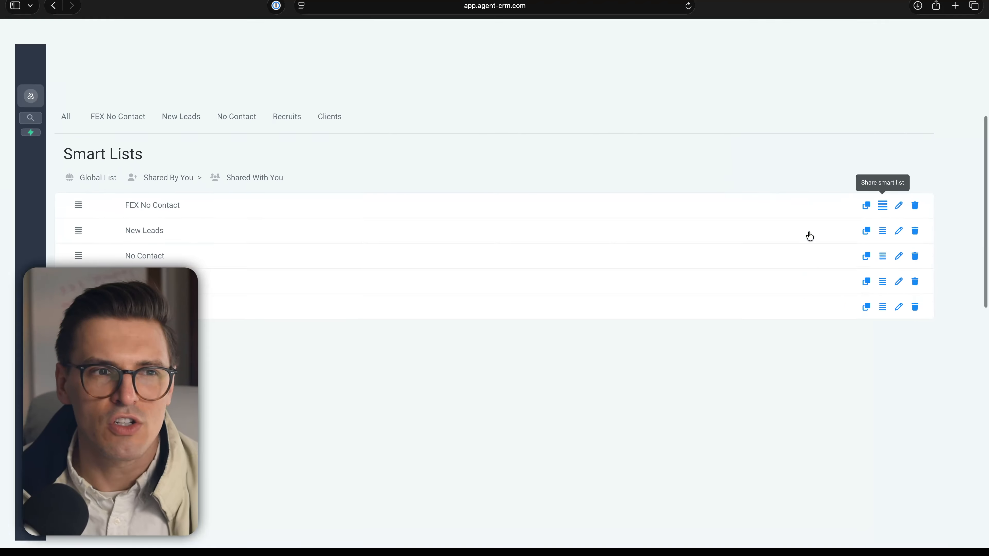
pyautogui.click(927, 197)
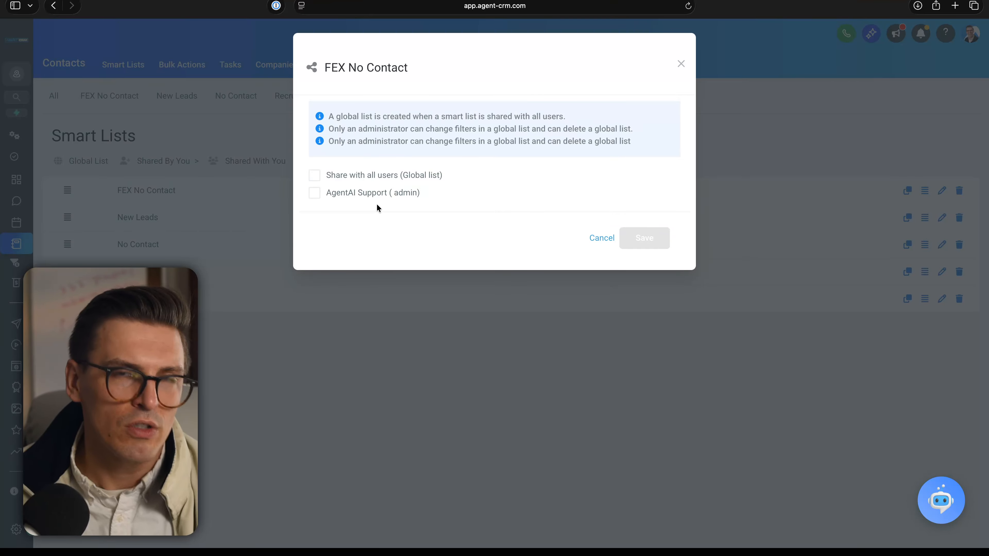
pyautogui.click(314, 193)
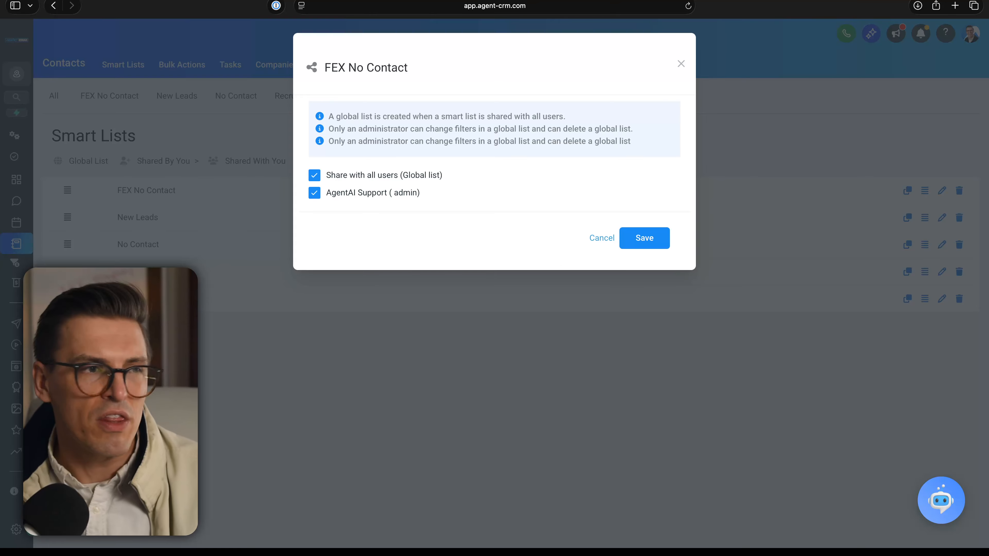
pyautogui.scroll(5, 383, 229)
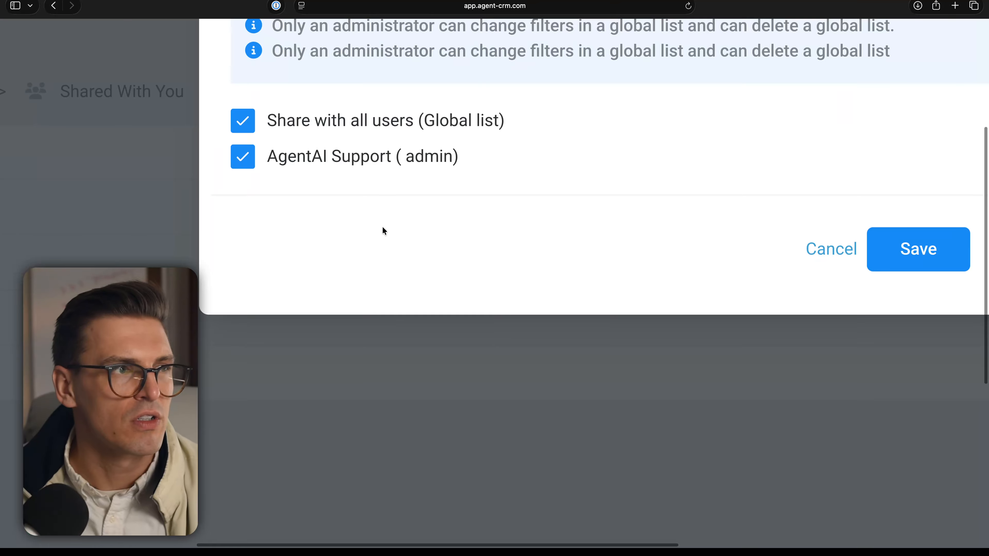
pyautogui.click(252, 131)
pyautogui.scroll(2, 252, 158)
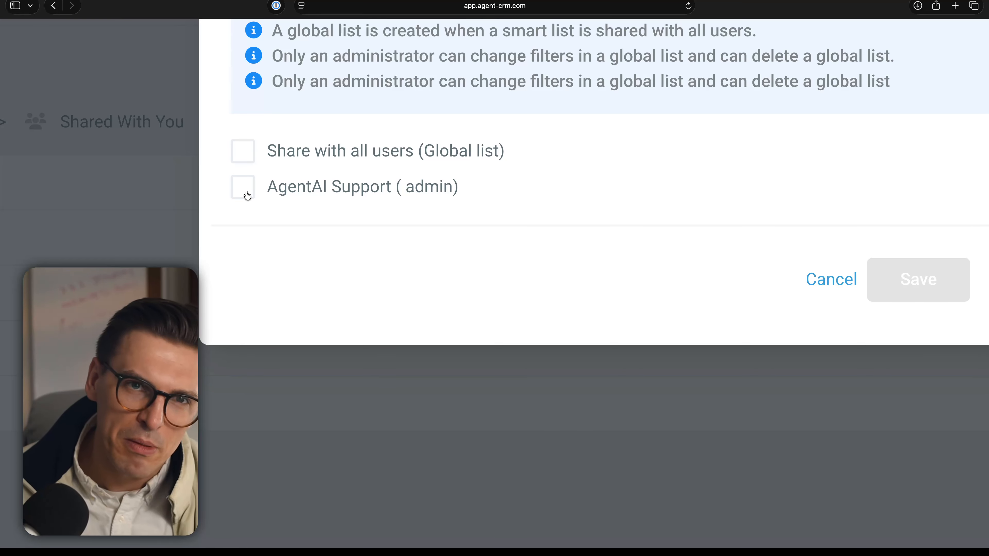
pyautogui.click(236, 154)
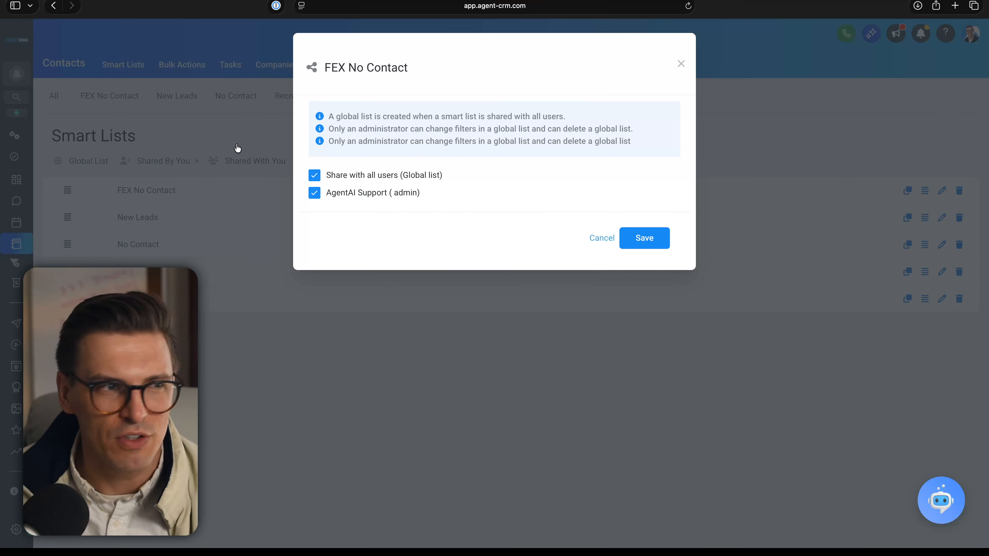
pyautogui.click(625, 237)
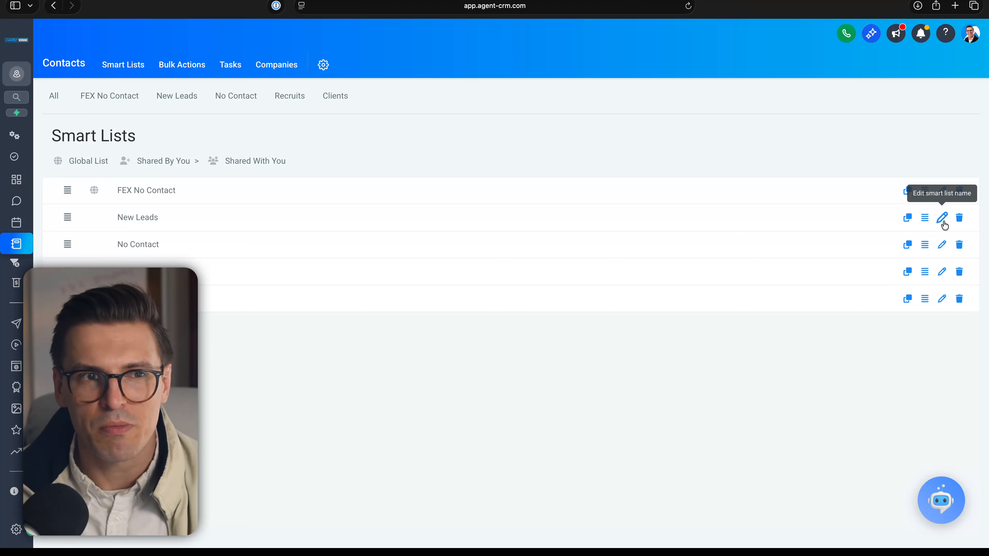
# Start copying the New Leads smart list and cancel the copy.
pyautogui.click(908, 218)
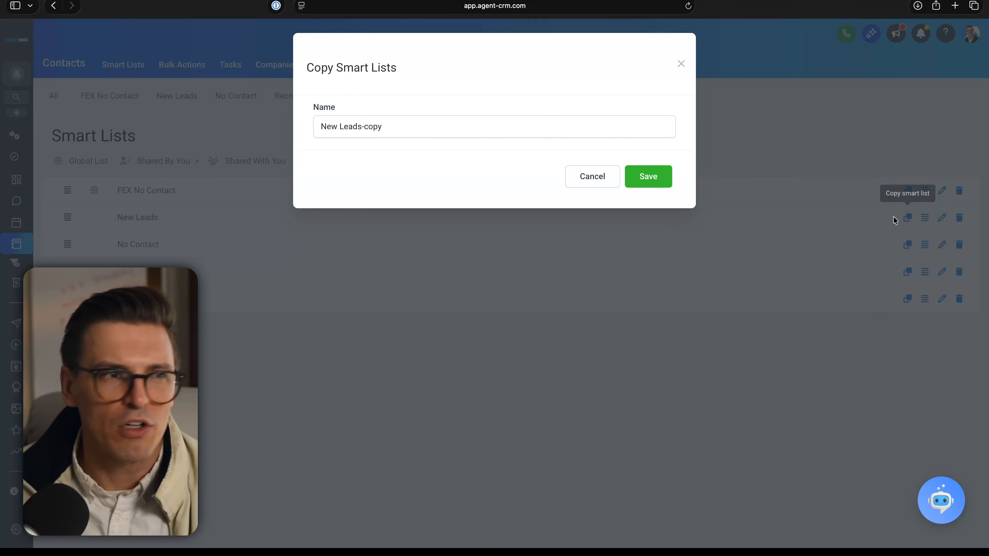
pyautogui.click(585, 179)
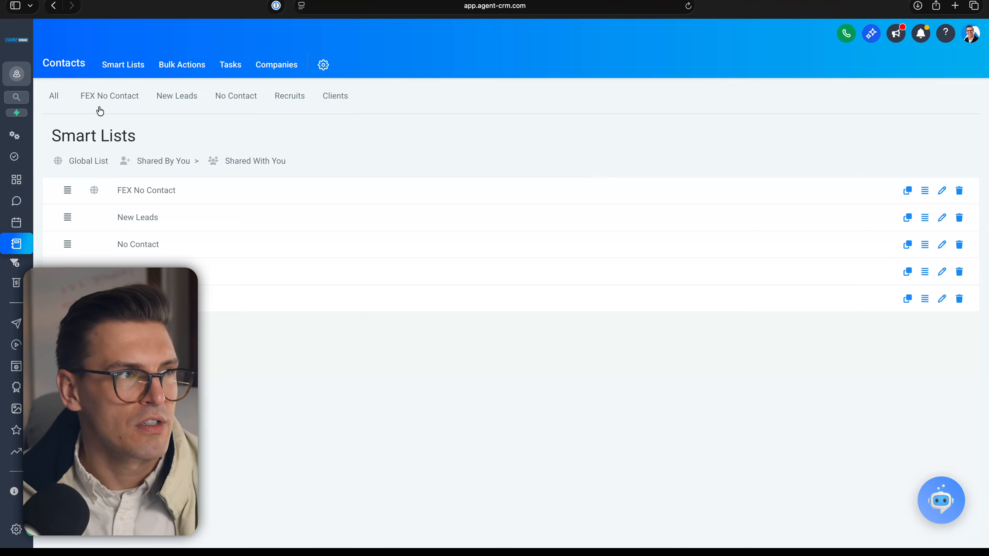
# View the contacts in the All, New Leads and No Contact smart lists in turn.
pyautogui.click(59, 100)
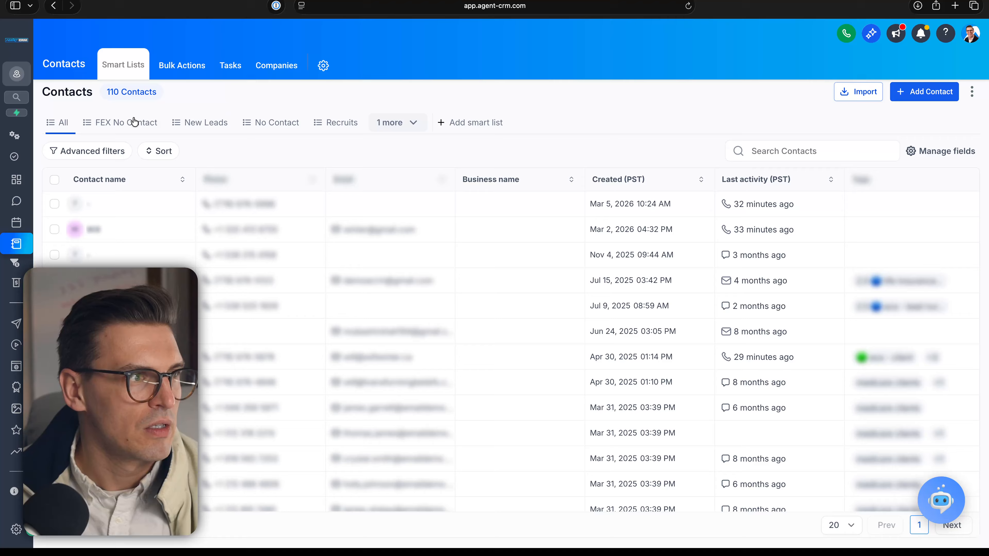
pyautogui.click(207, 124)
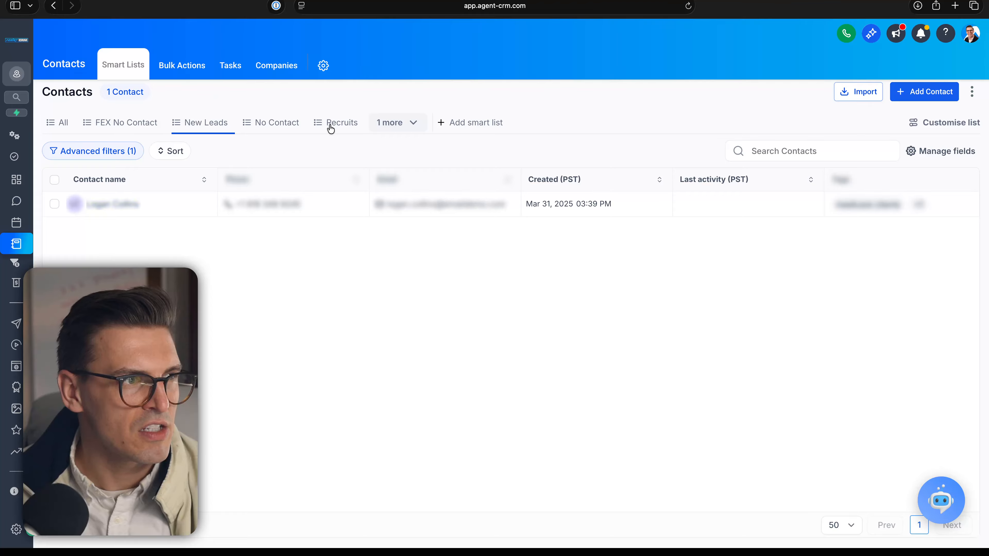
pyautogui.click(293, 124)
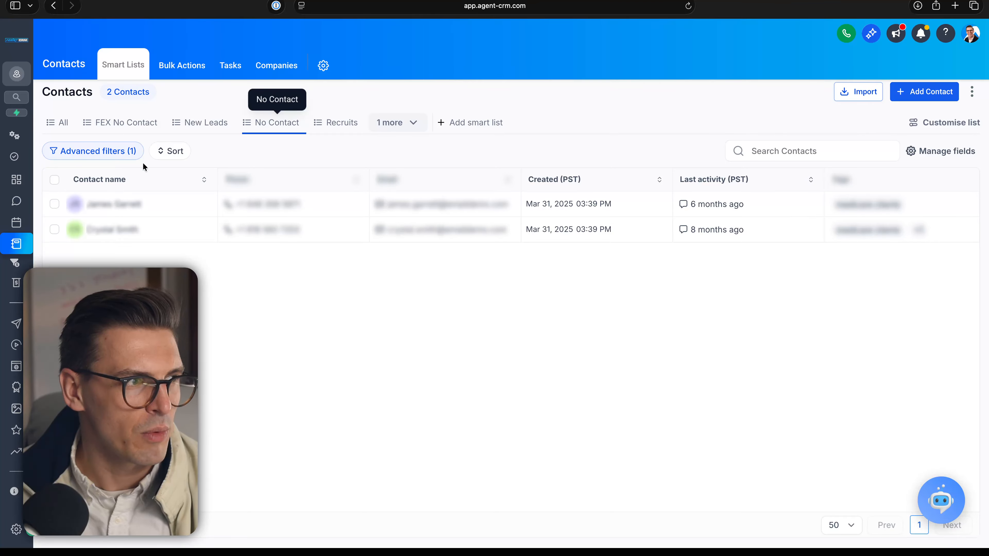
# Return to the New Leads smart list and open its contact's details to examine the record.
pyautogui.click(210, 126)
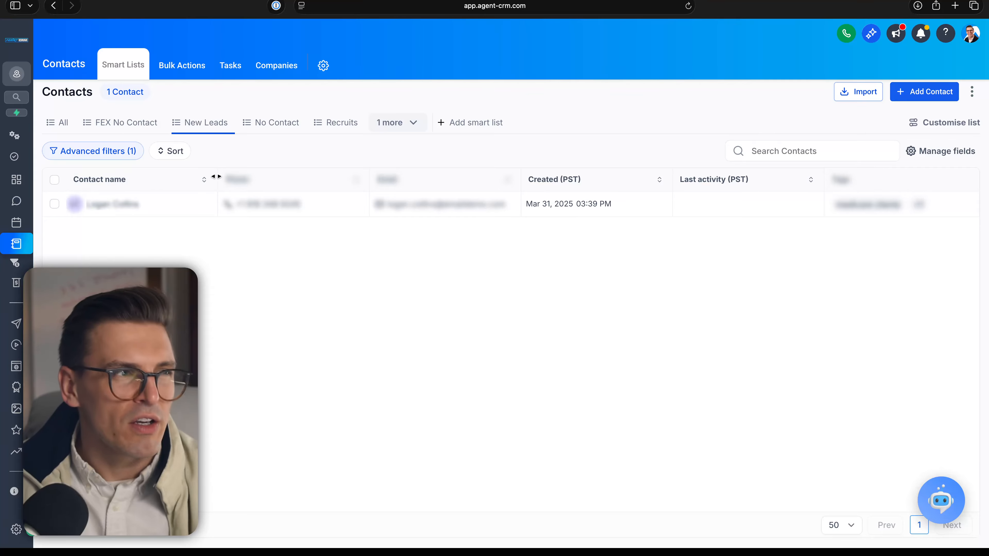
pyautogui.click(157, 212)
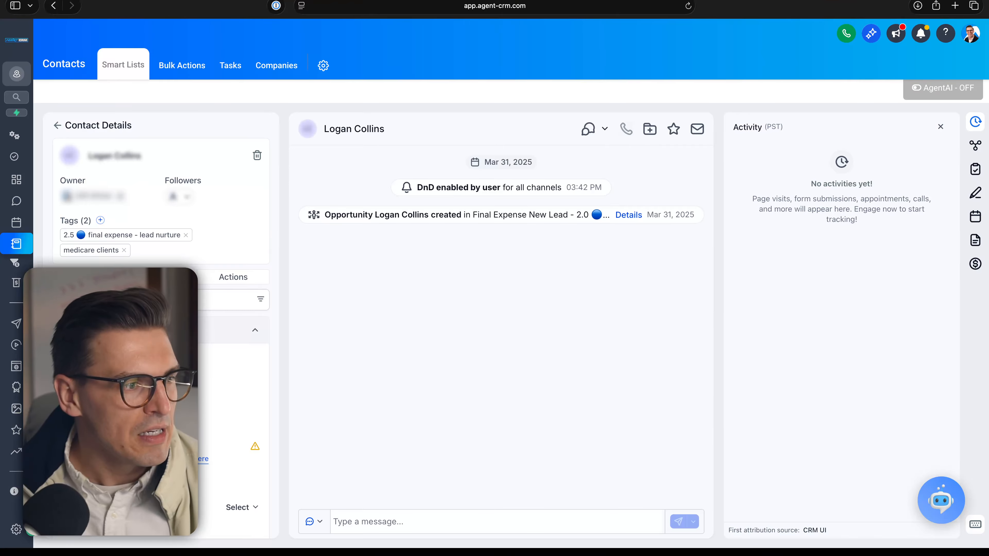
pyautogui.scroll(-1, 161, 323)
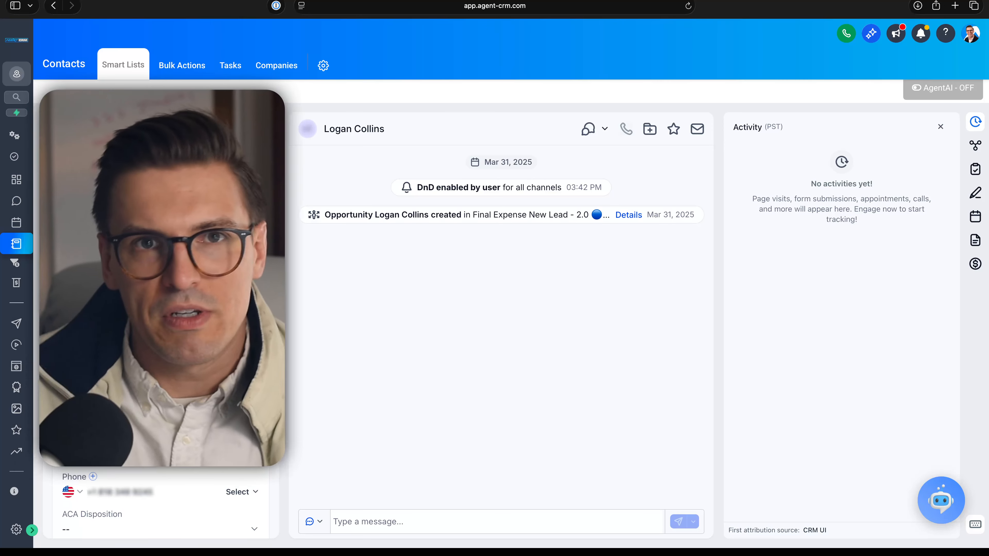
# Try to set the contact's Final Expense Disposition to No Contact (2.1) and return to the New Leads smart list.
pyautogui.scroll(-10, 181, 384)
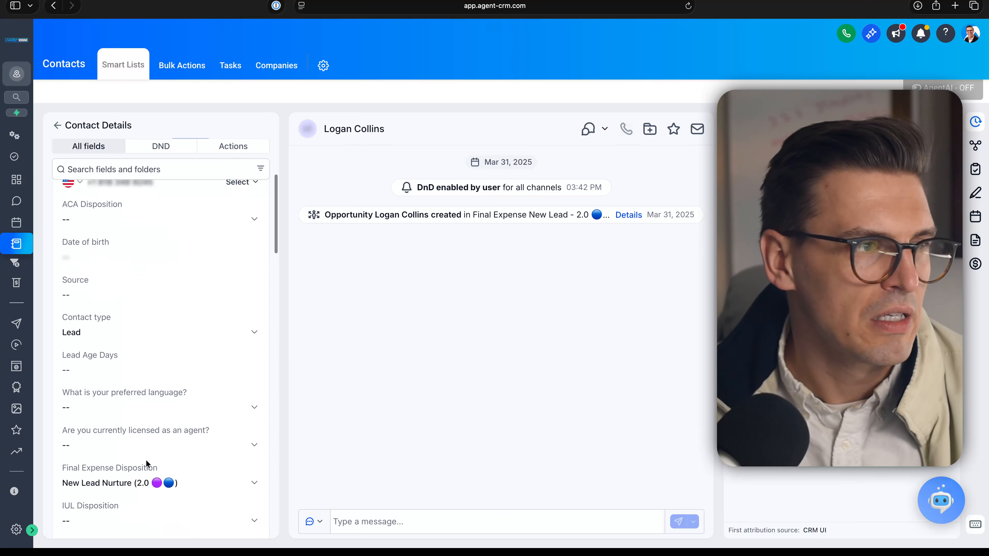
pyautogui.scroll(-3, 135, 486)
pyautogui.click(161, 433)
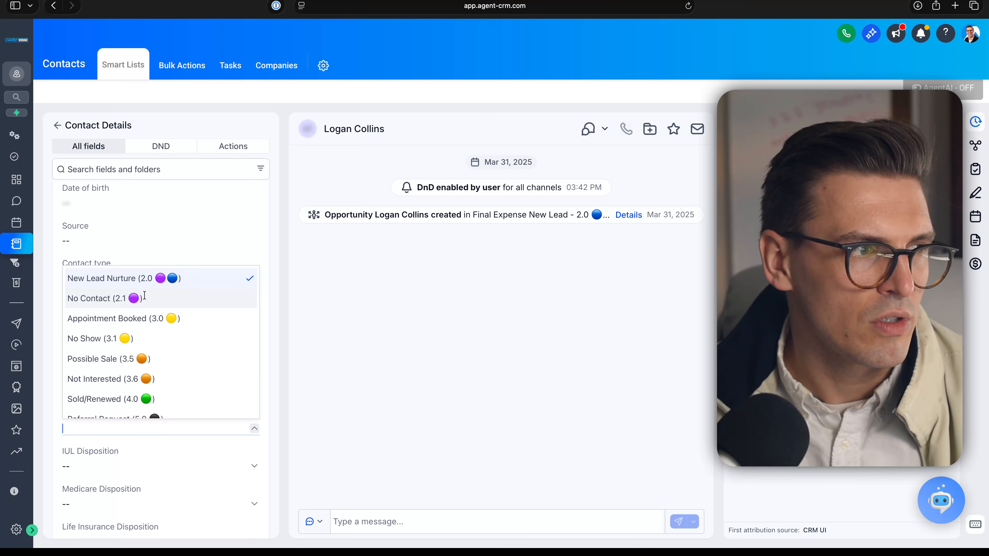
pyautogui.click(195, 303)
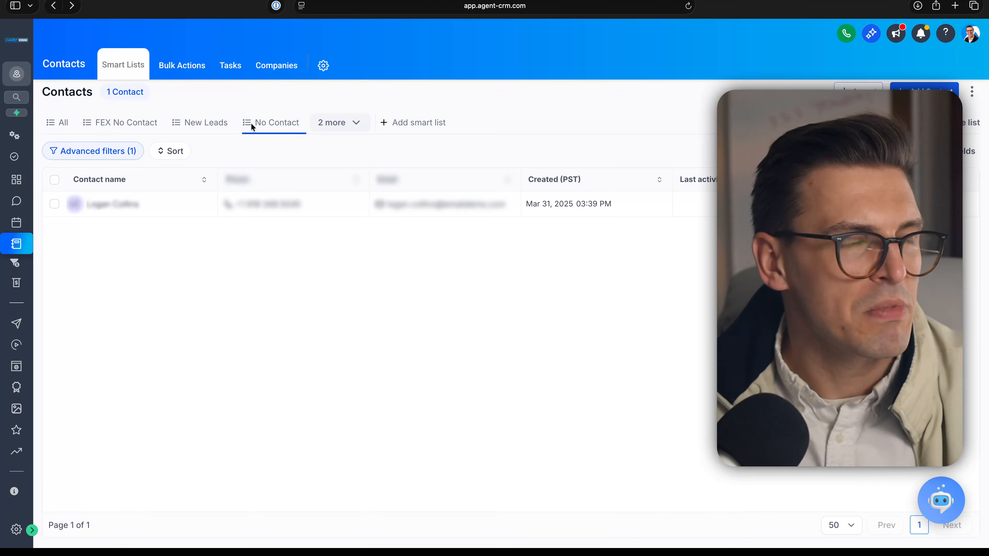
pyautogui.click(220, 125)
pyautogui.click(622, 249)
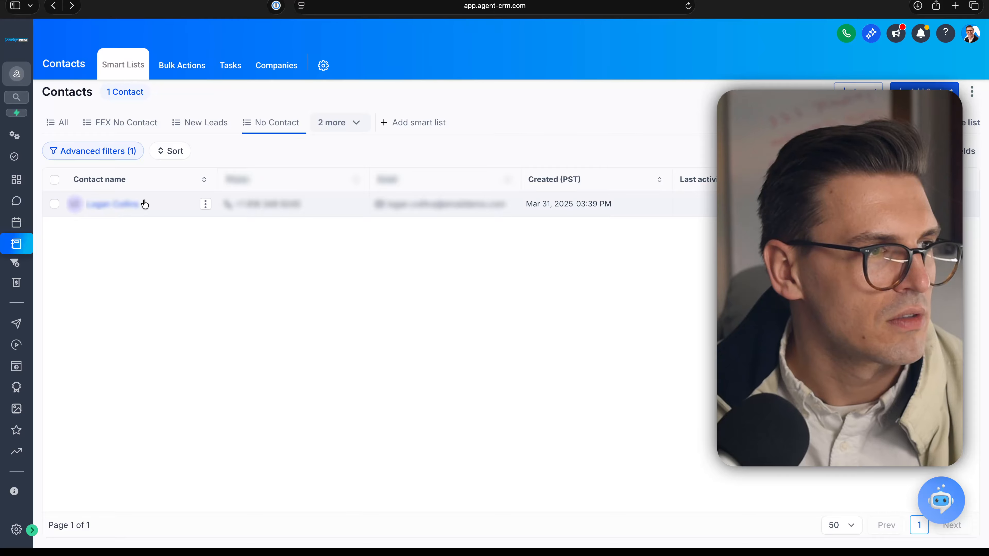
# Open the contact in the No Contact smart list, set its Final Expense Disposition to No Contact (2.1) and save the record.
pyautogui.click(144, 204)
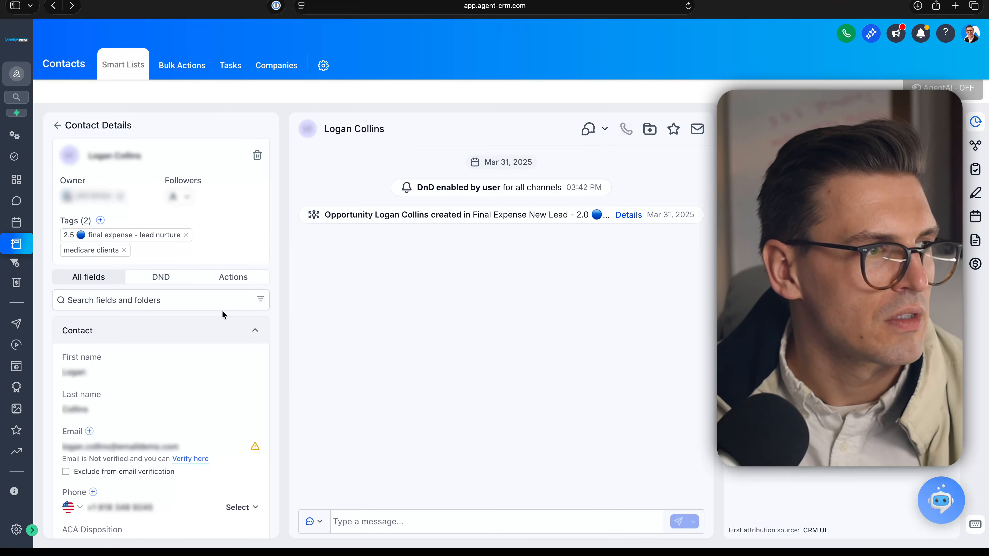
pyautogui.scroll(-10, 217, 364)
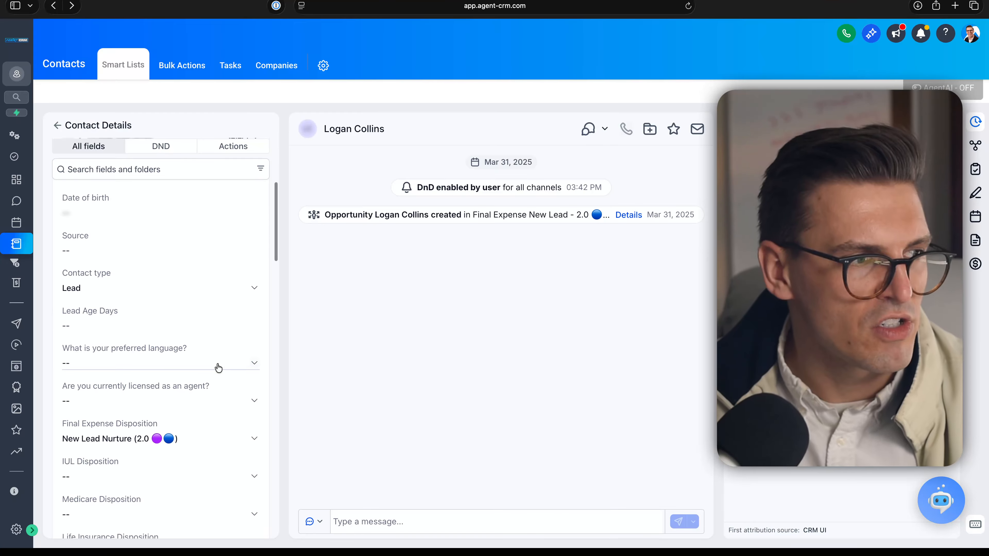
pyautogui.click(179, 398)
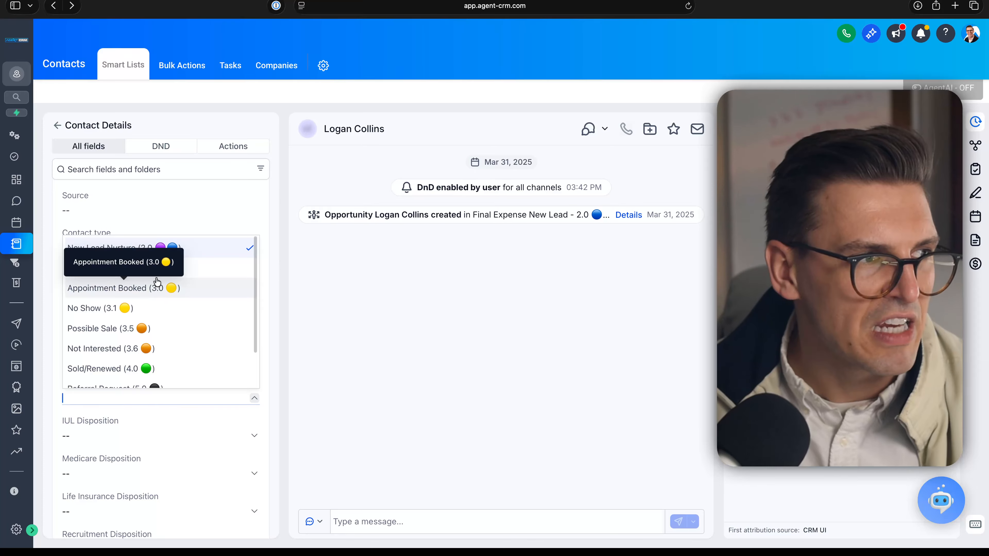
pyautogui.click(209, 275)
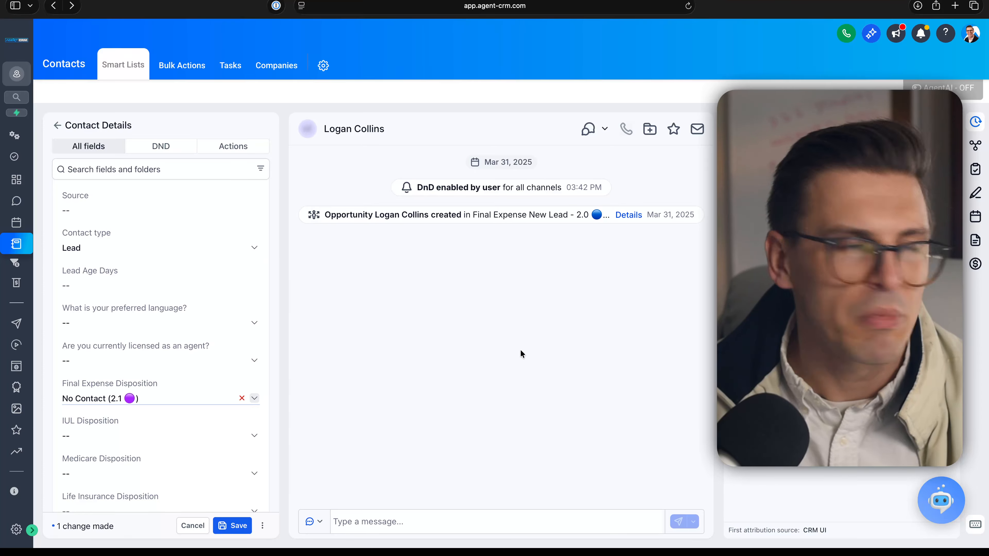
pyautogui.click(244, 526)
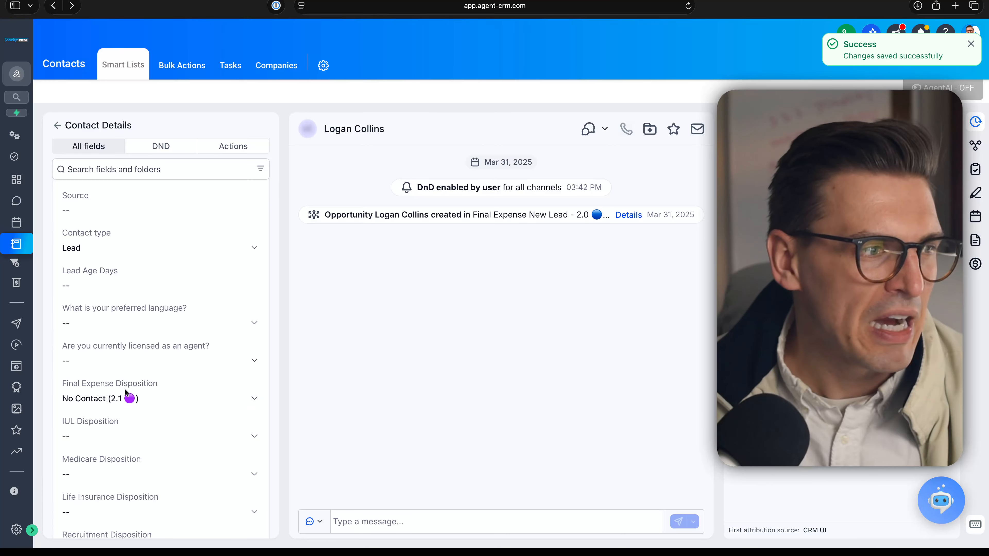
pyautogui.scroll(5, 124, 389)
pyautogui.scroll(-5, 124, 389)
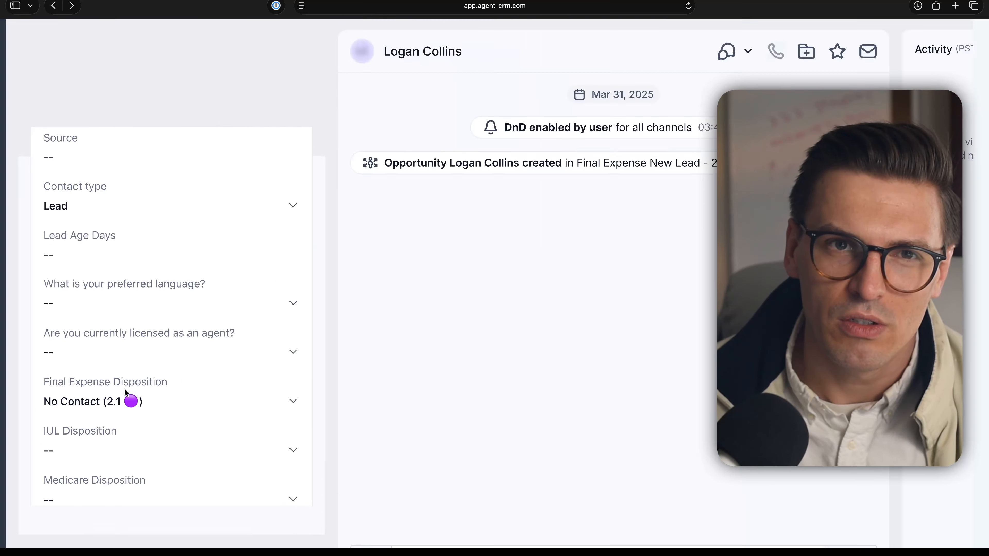
pyautogui.scroll(-5, 124, 388)
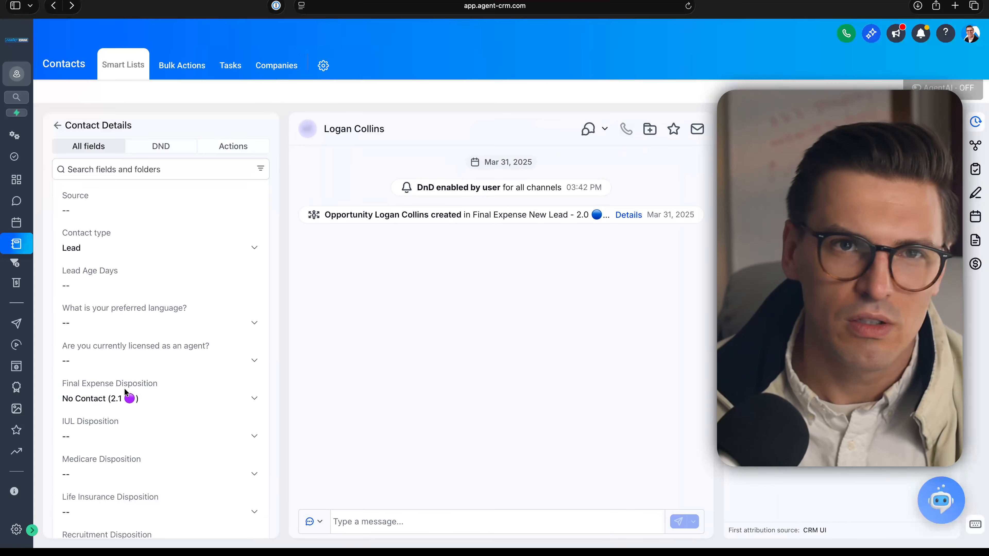
# Leave the contact's details and switch to the New Leads smart list, saving the pending changes to the No Contact smart list.
pyautogui.click(60, 126)
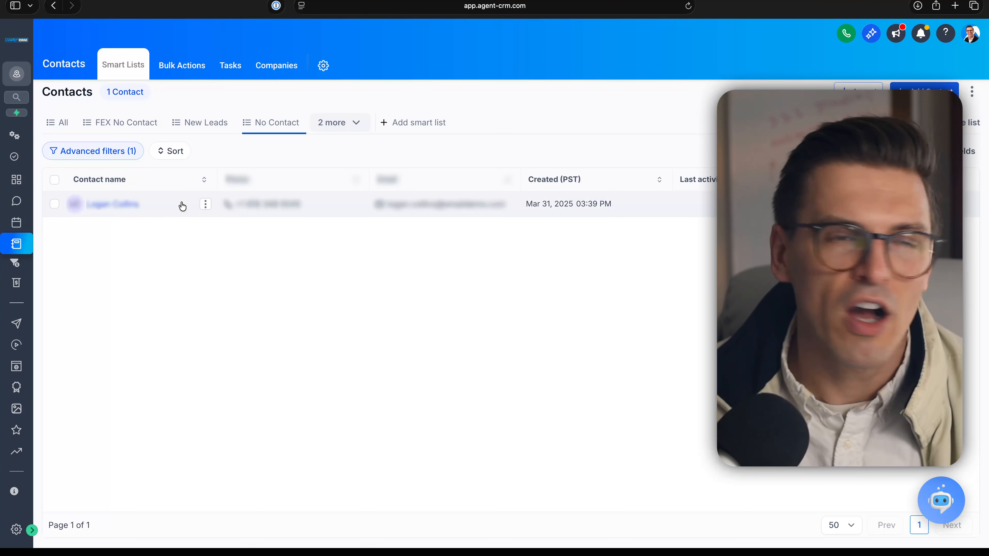
pyautogui.click(355, 122)
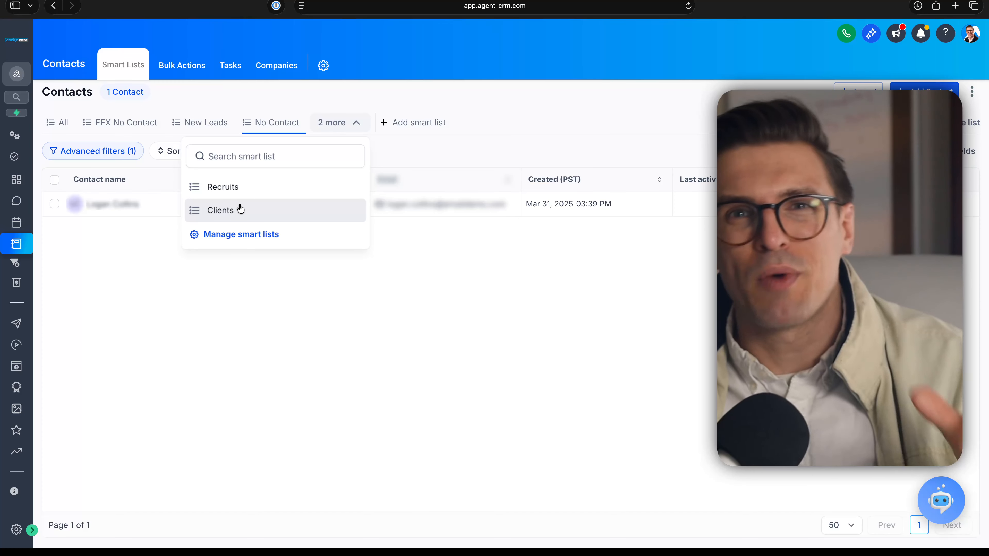
pyautogui.click(217, 129)
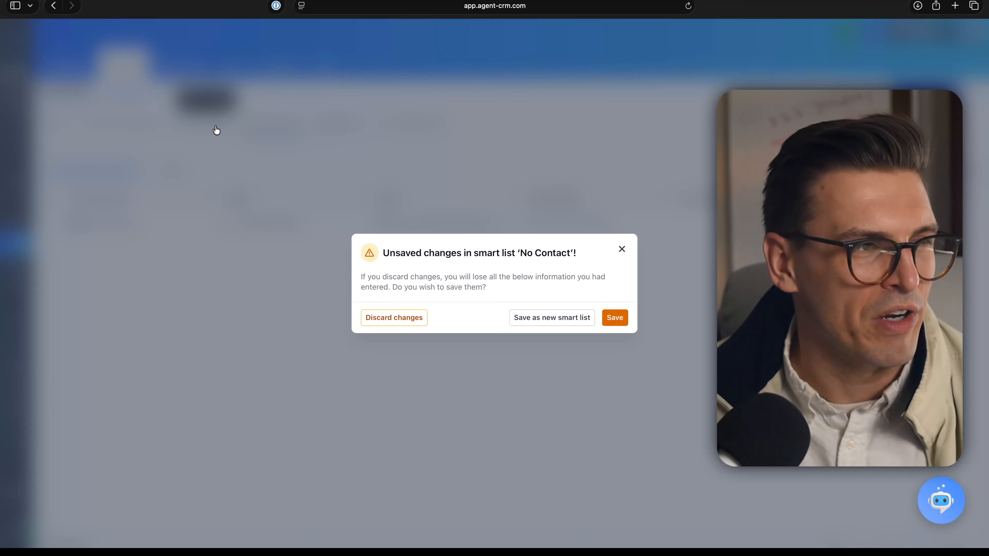
pyautogui.click(619, 317)
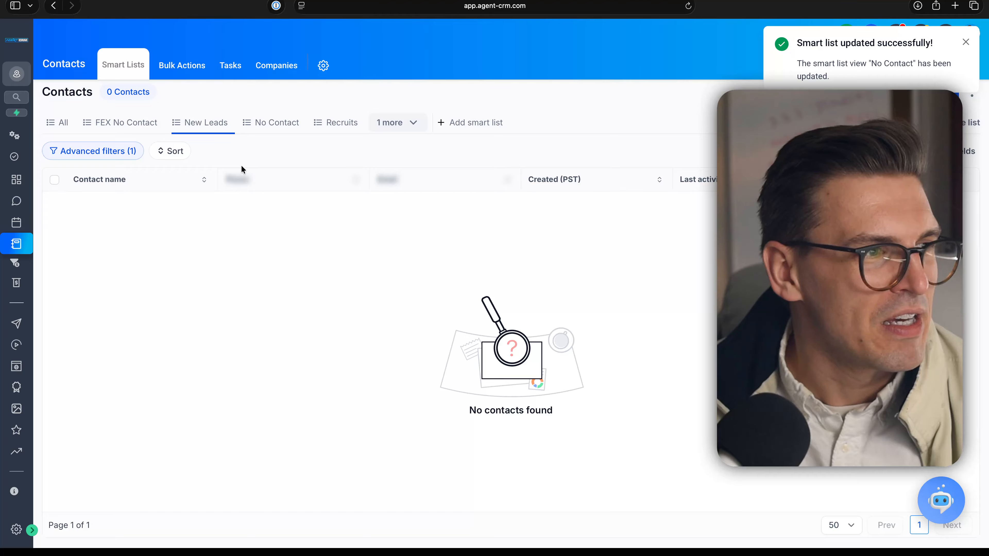
pyautogui.click(965, 41)
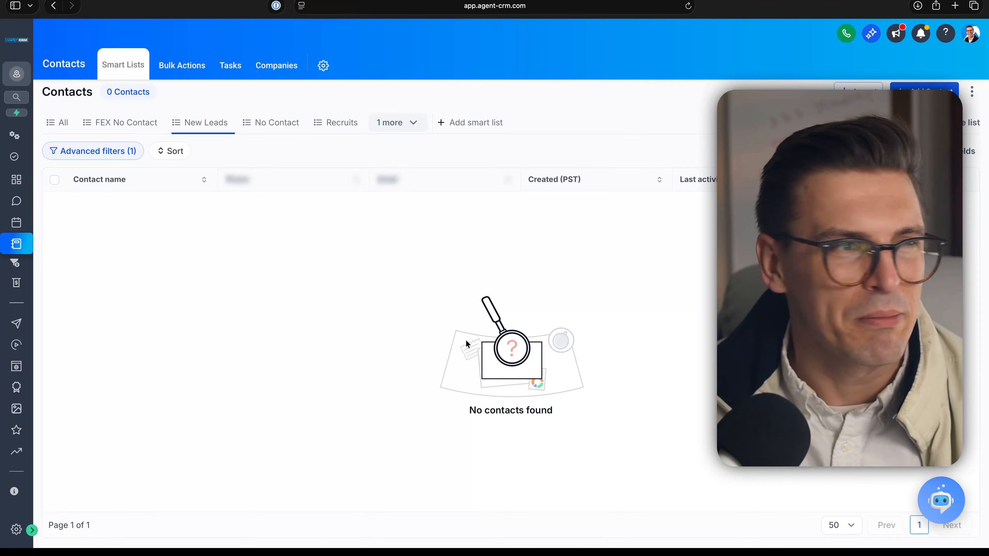